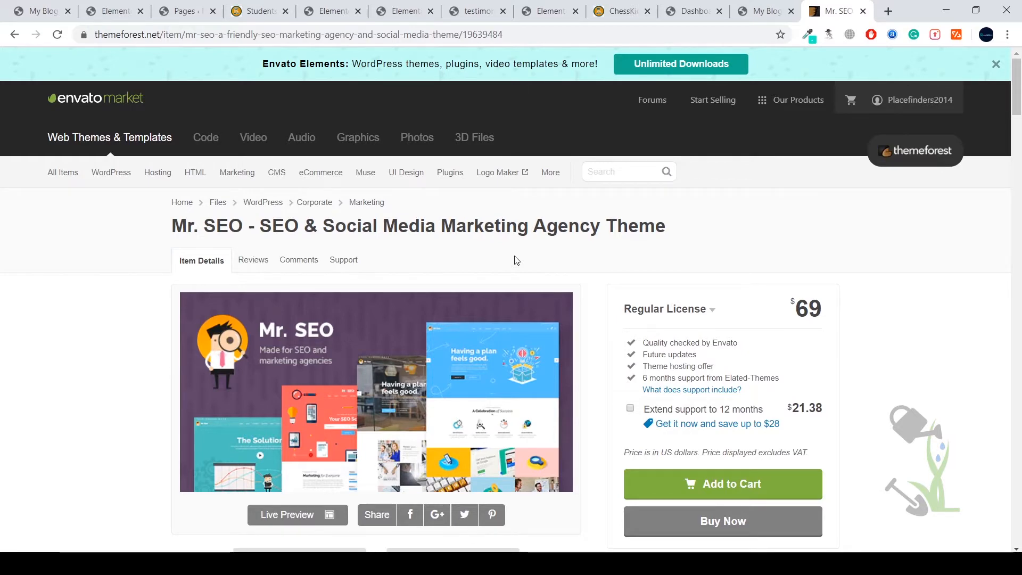
- Open the live preview of the Mr. SEO theme from its ThemeForest item page
scroll(520, 272, down, 7)
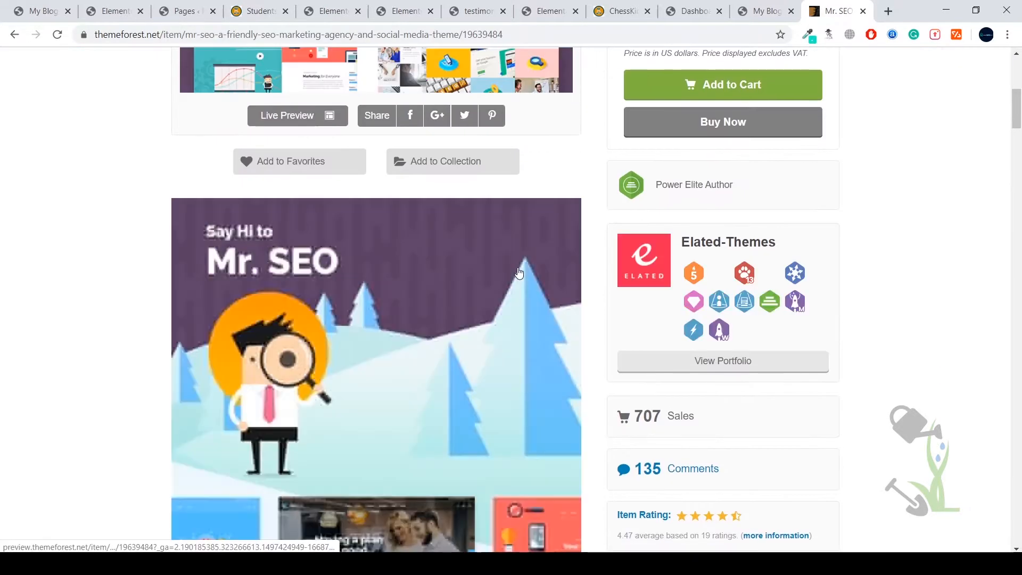
scroll(520, 273, down, 5)
scroll(520, 272, up, 7)
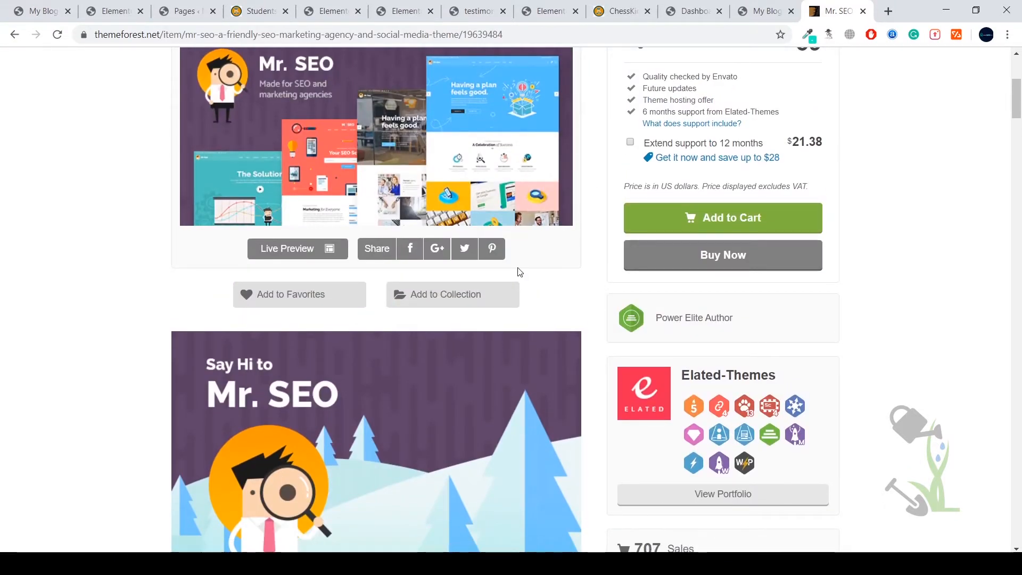
middle_click(322, 253)
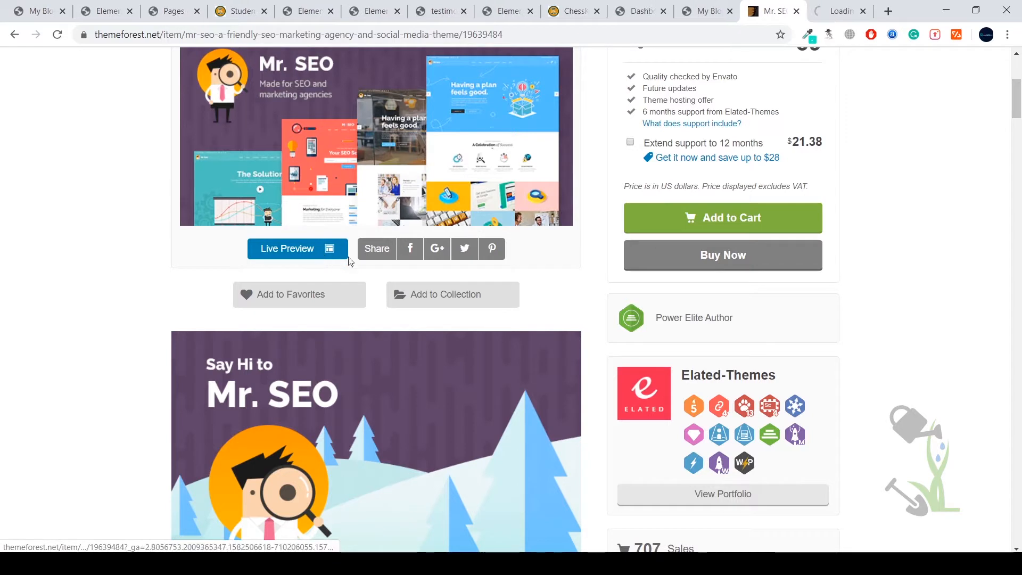
scroll(570, 175, up, 1)
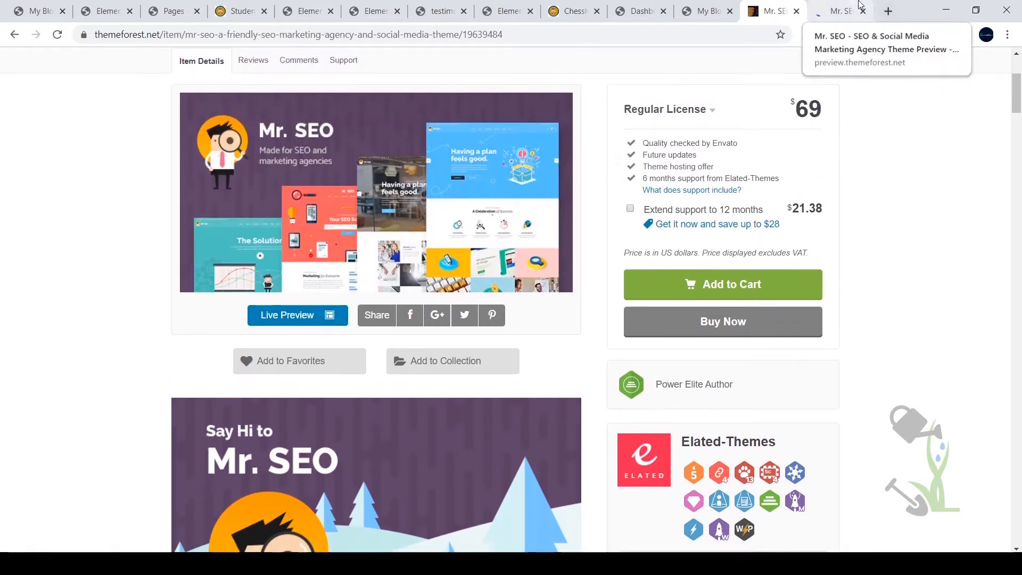
click(860, 6)
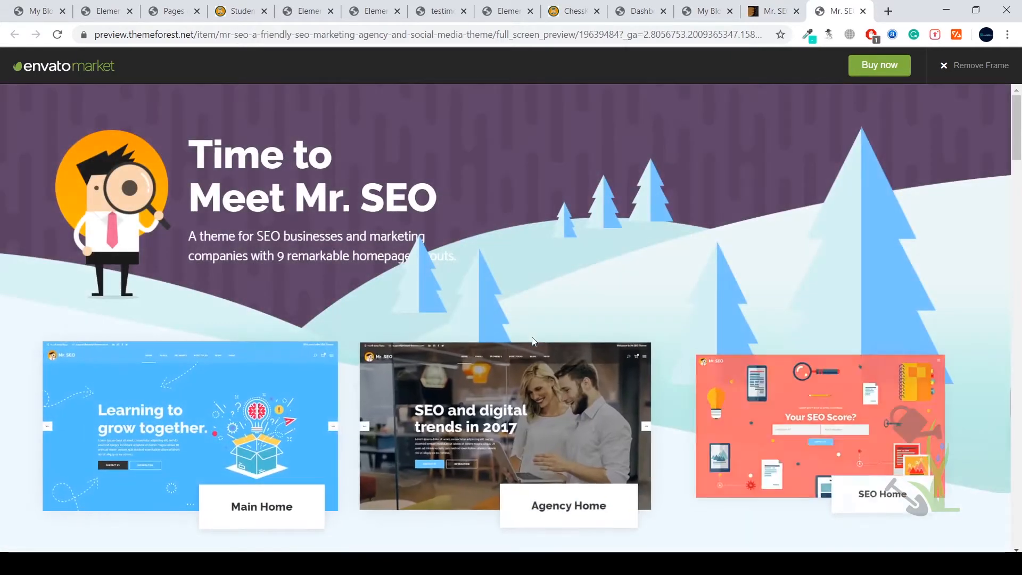
- Look through the homepage layouts offered in the theme preview and open the Main Home demo
scroll(531, 338, down, 6)
scroll(326, 391, up, 8)
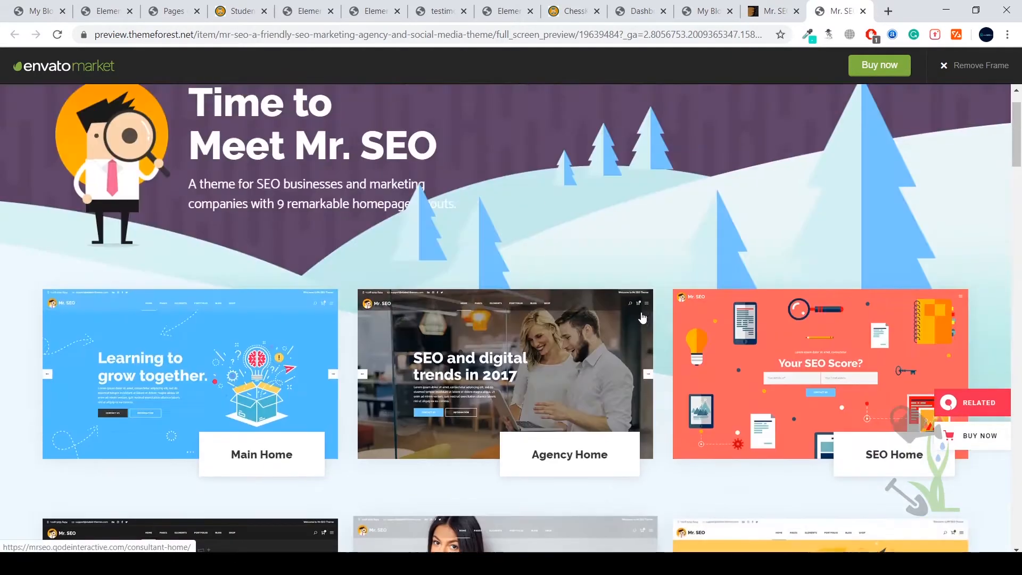
scroll(326, 391, down, 1)
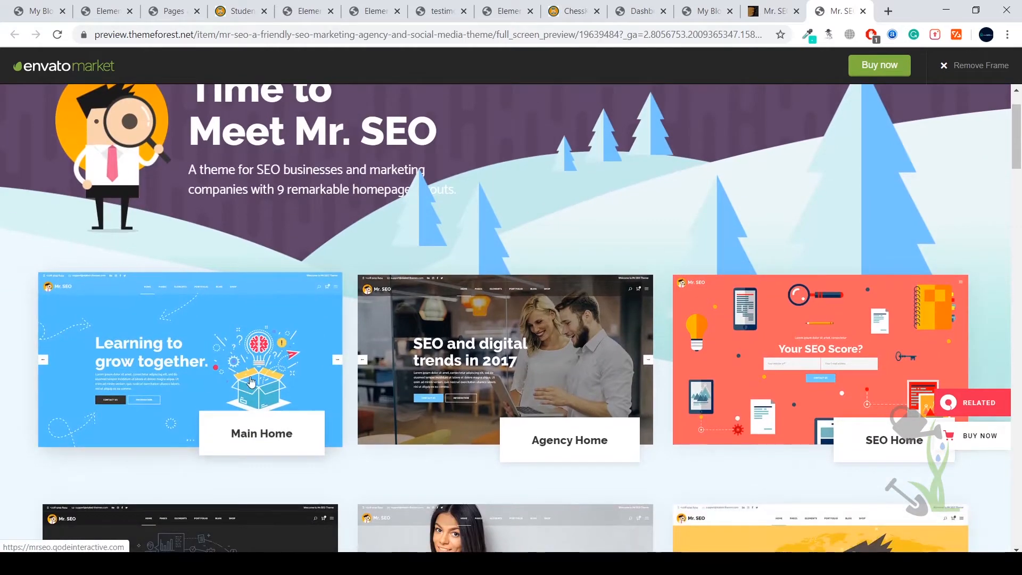
scroll(521, 380, down, 5)
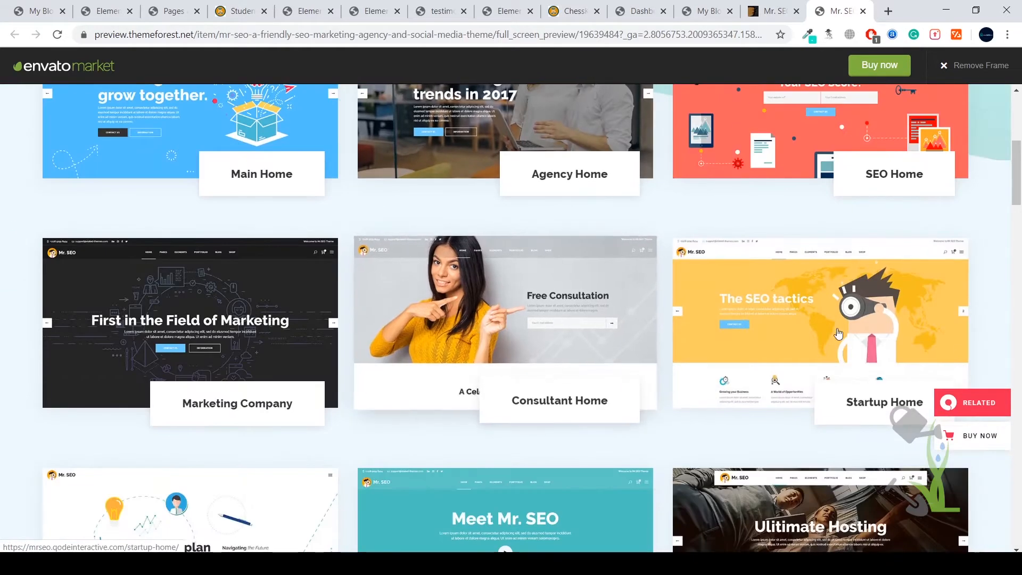
scroll(714, 349, down, 4)
scroll(373, 330, up, 6)
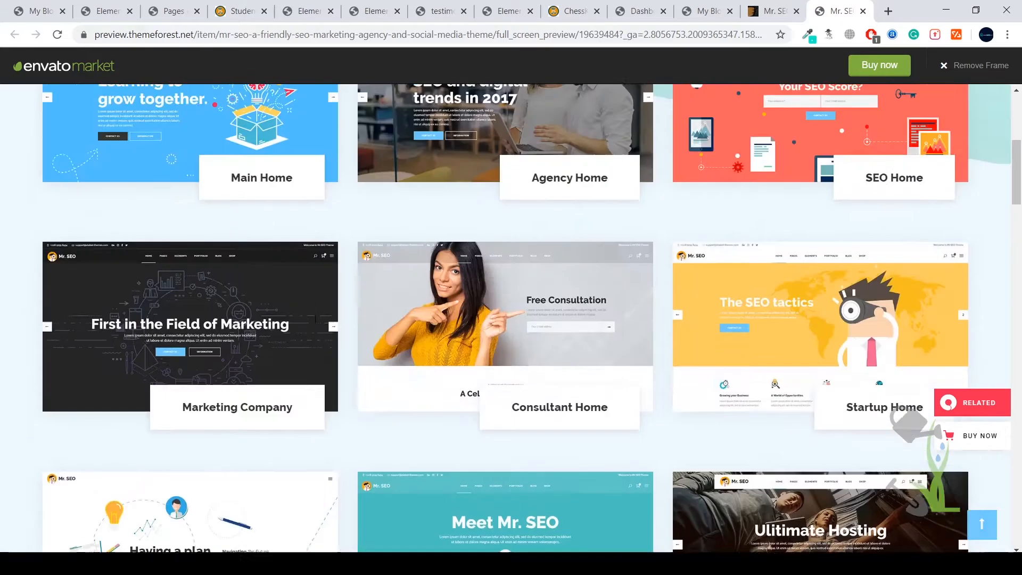
scroll(311, 322, up, 4)
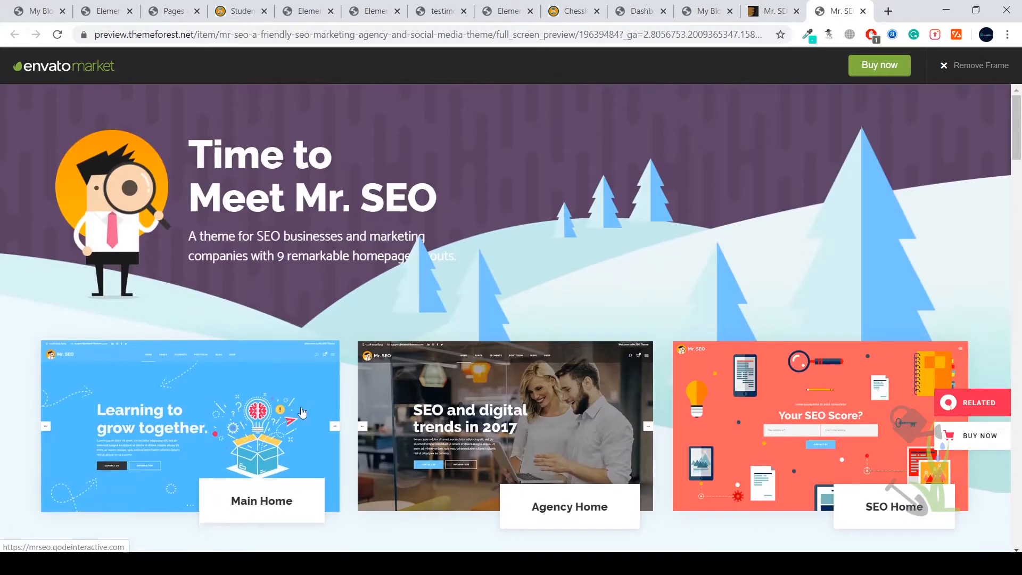
click(170, 414)
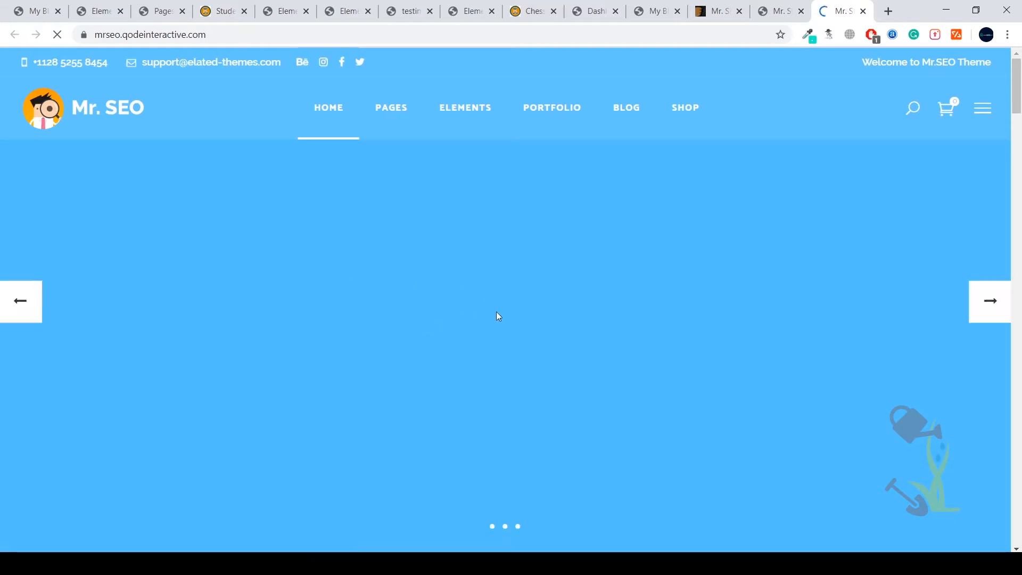
- Examine the Main Home demo from its hero banner through the project images to the numbered process section
scroll(548, 283, down, 3)
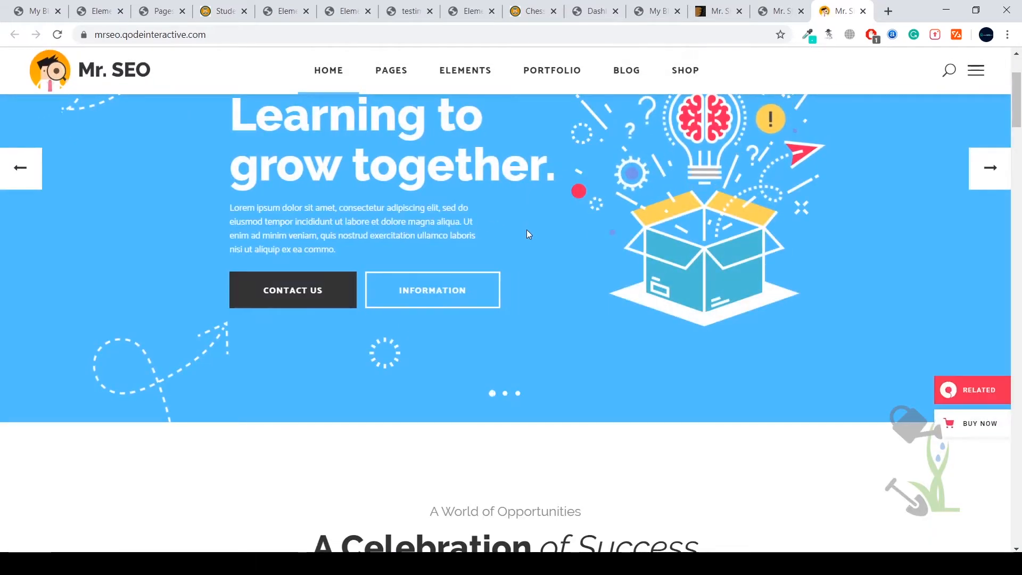
scroll(528, 234, down, 20)
scroll(528, 235, up, 3)
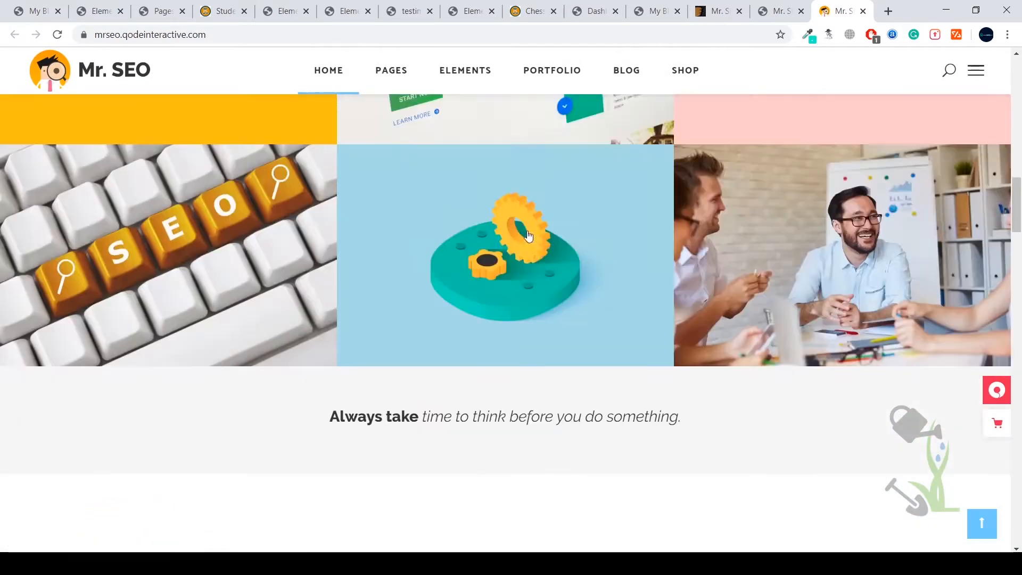
scroll(527, 234, up, 15)
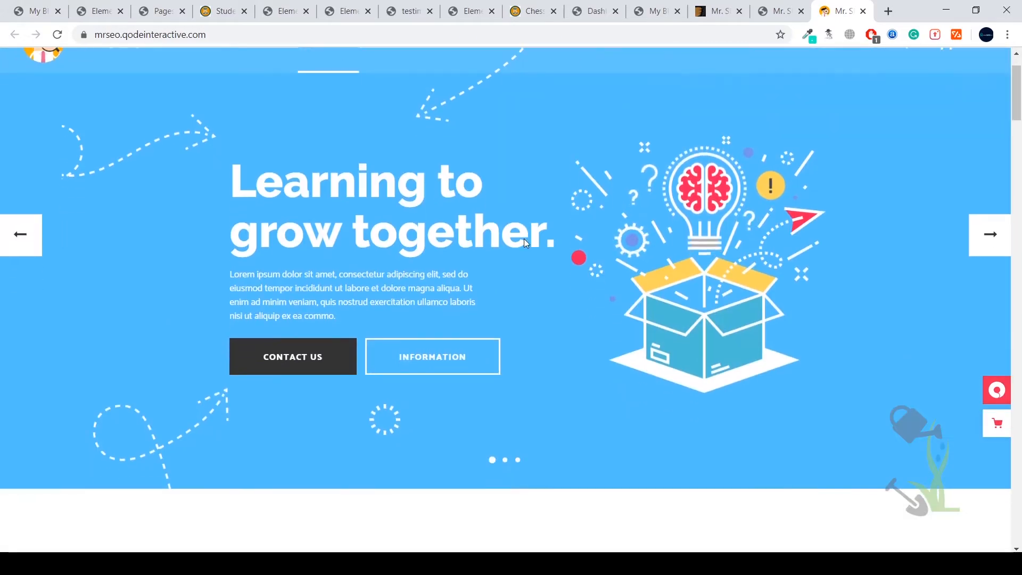
scroll(526, 243, up, 2)
scroll(526, 243, down, 12)
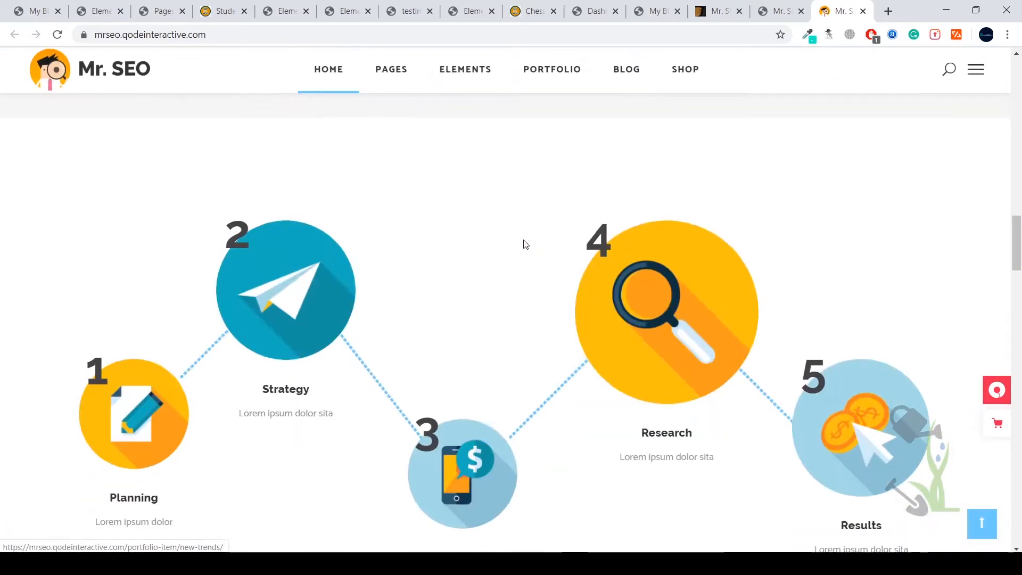
scroll(524, 243, down, 3)
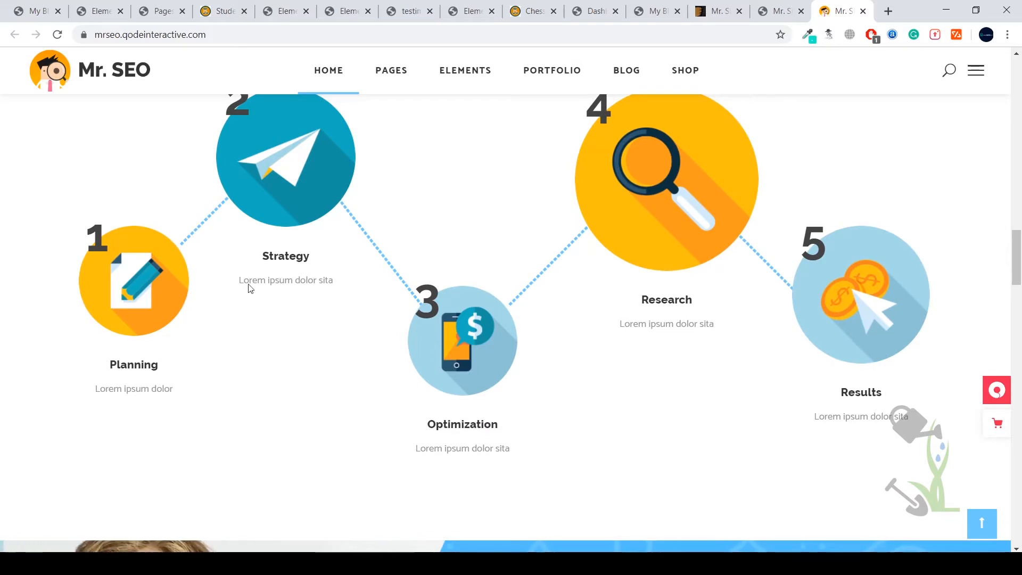
scroll(713, 362, up, 2)
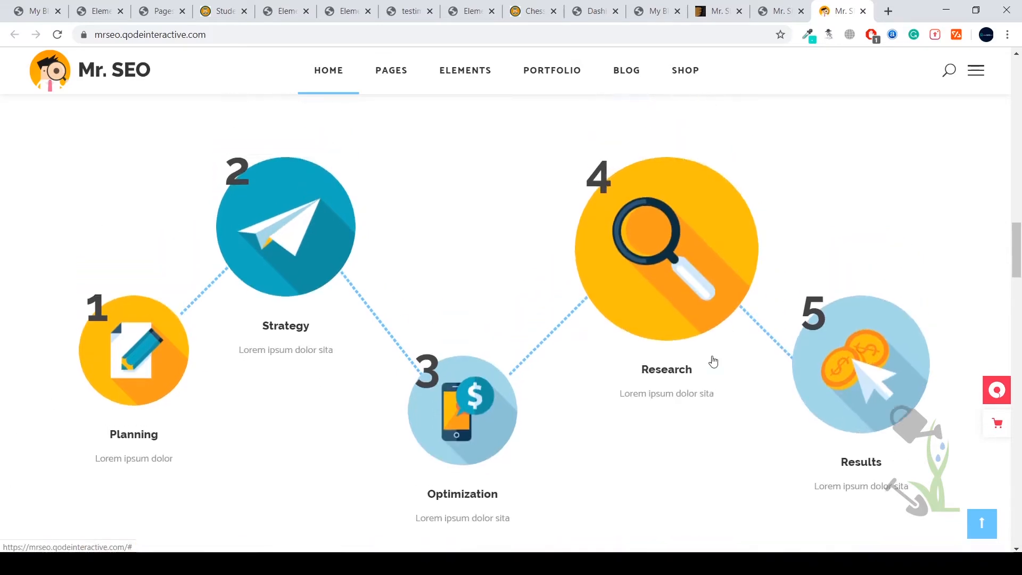
scroll(713, 362, up, 3)
scroll(495, 317, down, 4)
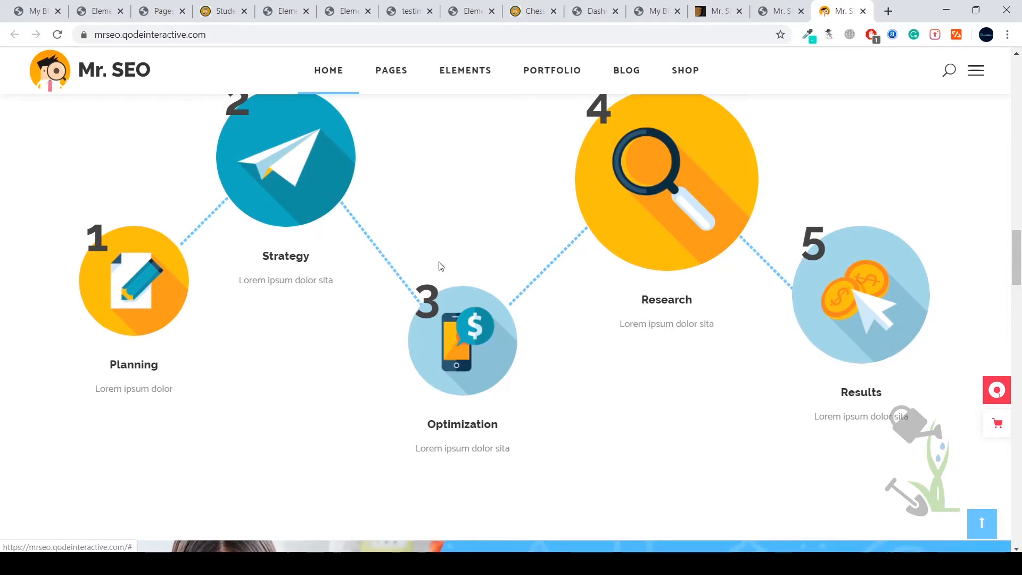
- Examine the demo's testimonial, team, services, blog and footer sections
scroll(432, 264, down, 6)
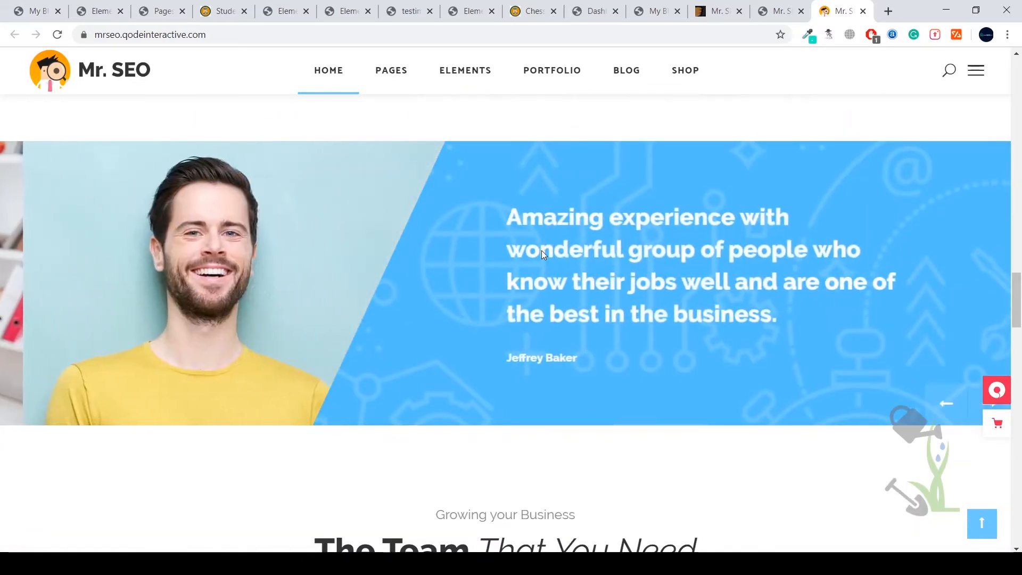
scroll(462, 266, down, 6)
scroll(461, 269, down, 4)
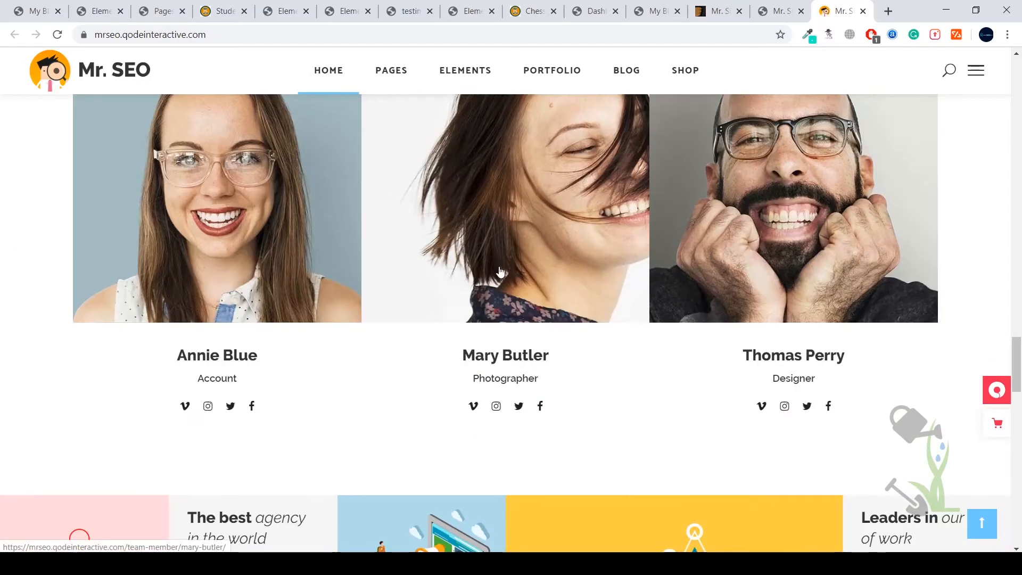
scroll(492, 275, up, 5)
scroll(503, 285, down, 7)
scroll(506, 291, down, 18)
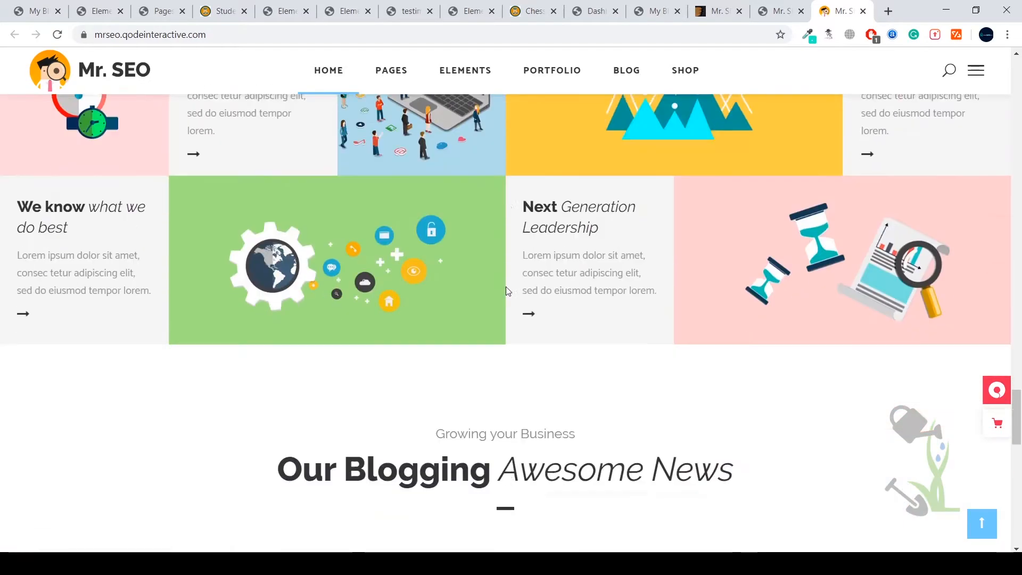
scroll(507, 290, up, 8)
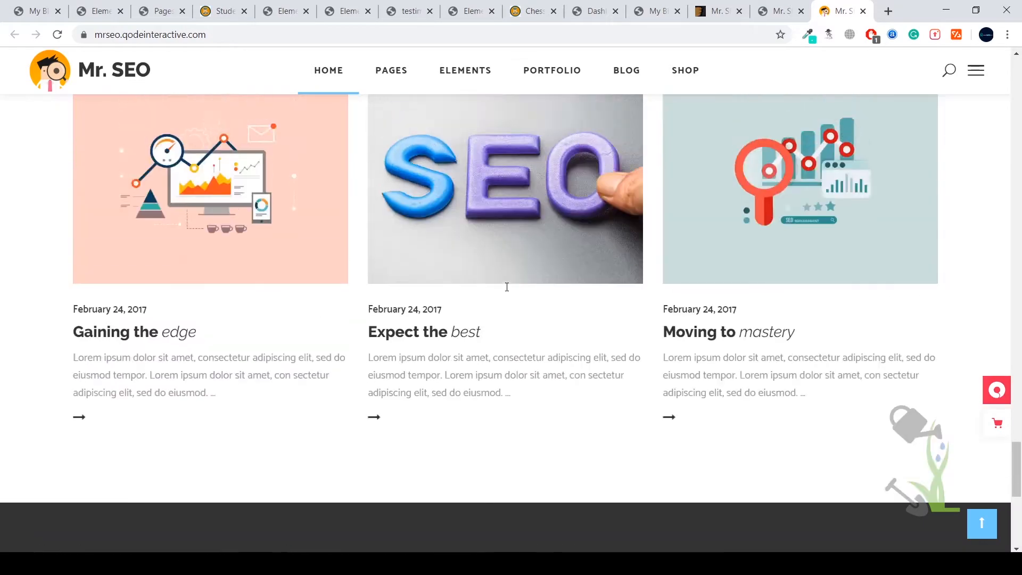
scroll(506, 290, down, 8)
scroll(506, 290, up, 1)
scroll(506, 290, up, 6)
scroll(506, 290, down, 6)
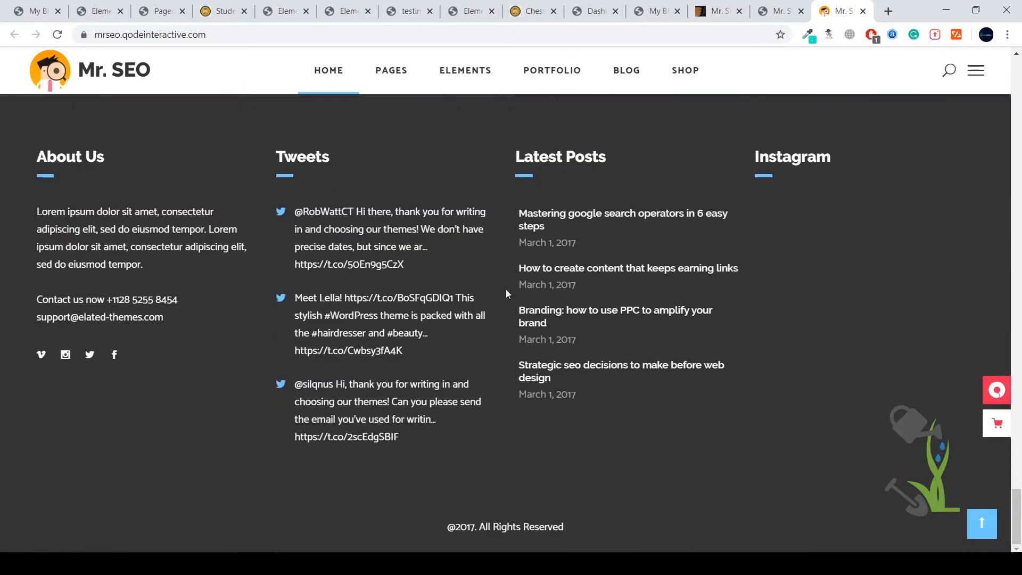
scroll(506, 289, up, 7)
scroll(781, 80, up, 5)
- Switch to the srmehranclub browser window and start downloading the Mr. SEO 1.8 theme from its product page
click(718, 11)
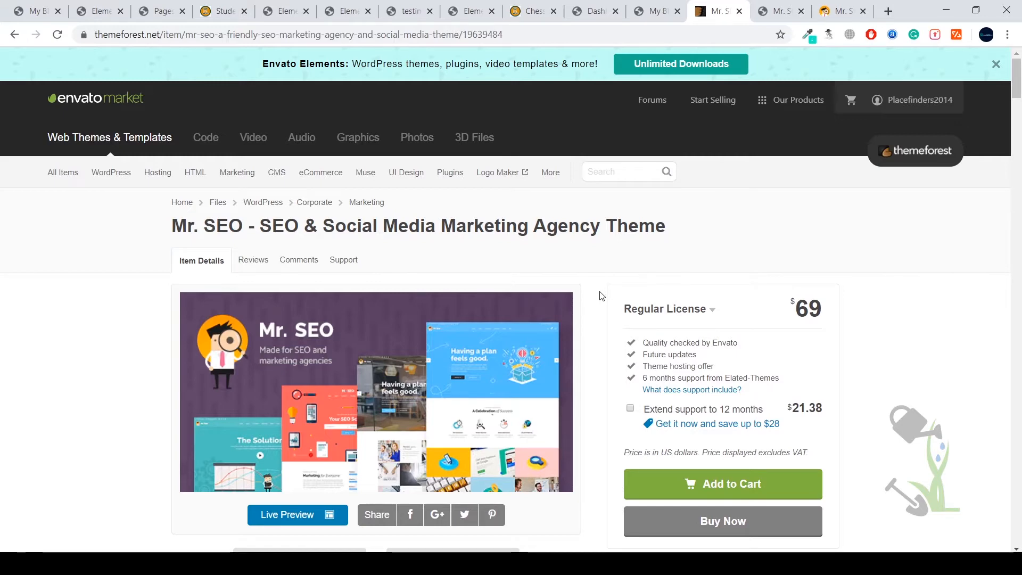
click(373, 563)
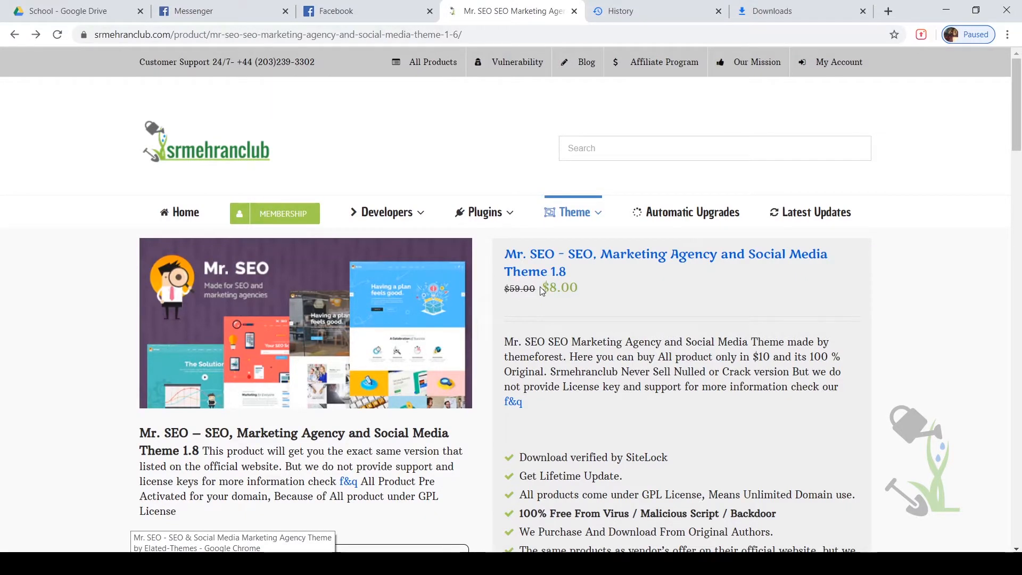
scroll(540, 288, down, 5)
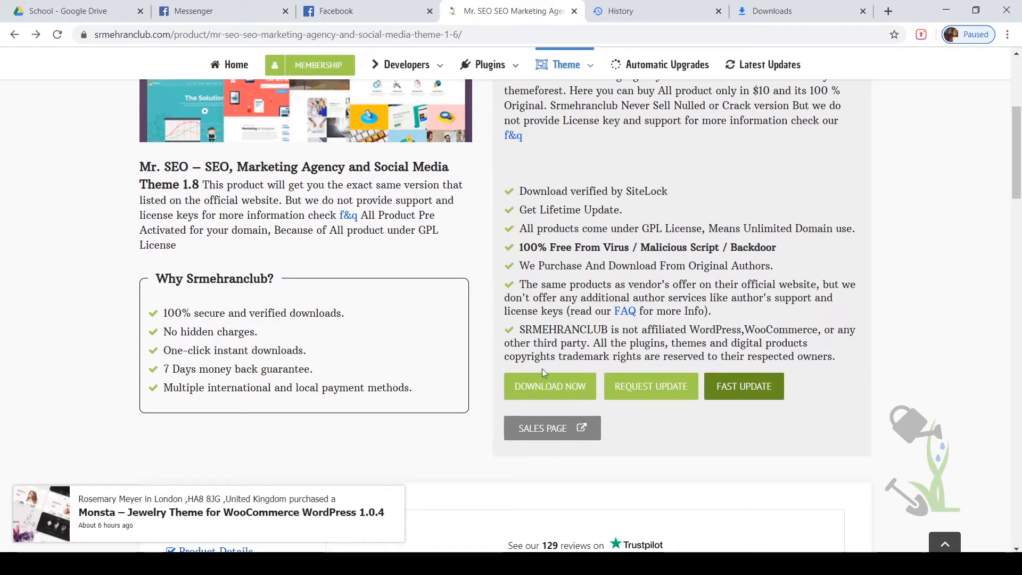
click(546, 385)
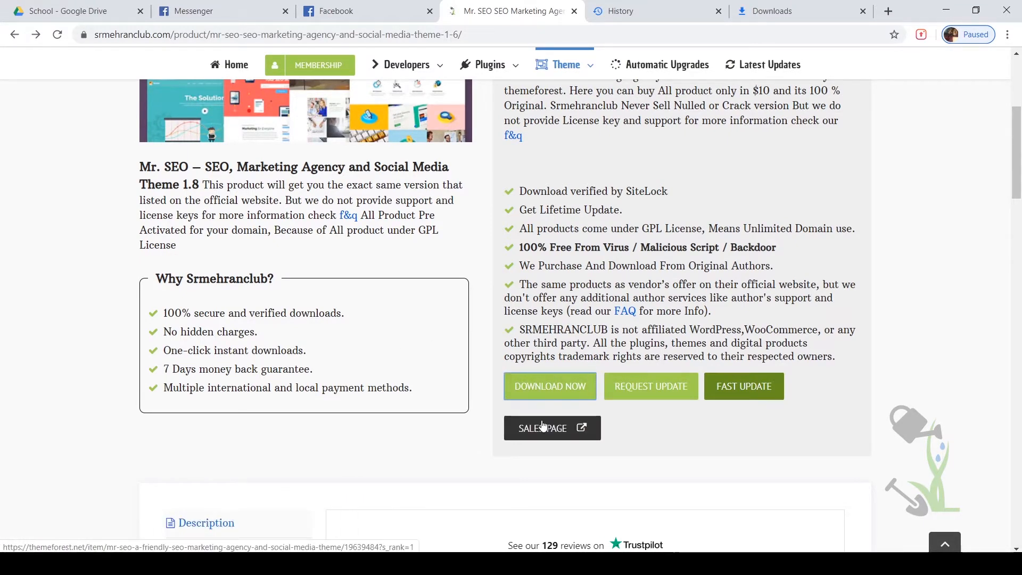
scroll(542, 424, up, 5)
scroll(542, 425, down, 5)
scroll(542, 424, up, 5)
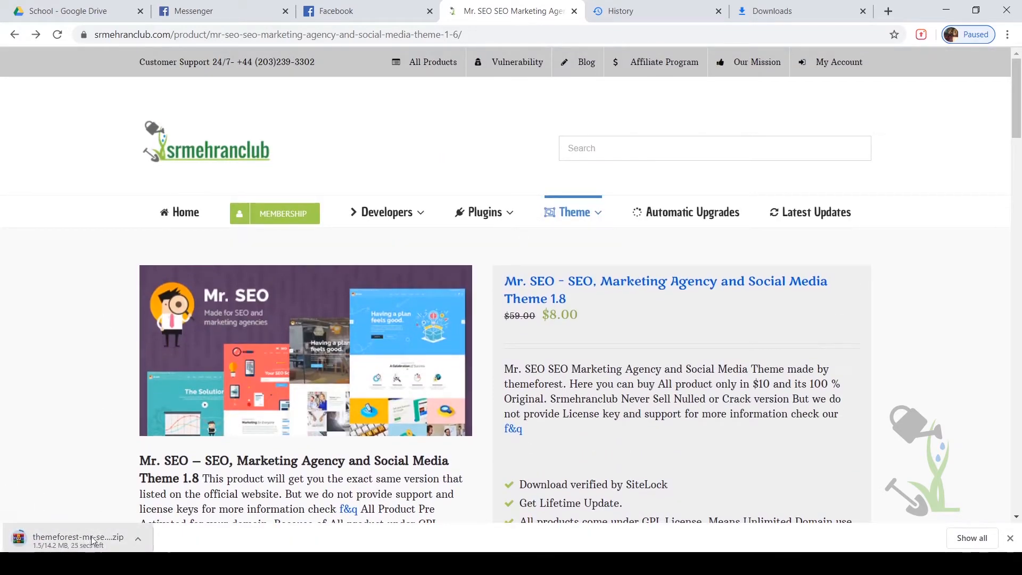
- Cancel the running download of the theme zip and return to the product's download section
right_click(93, 541)
click(106, 523)
scroll(541, 398, down, 5)
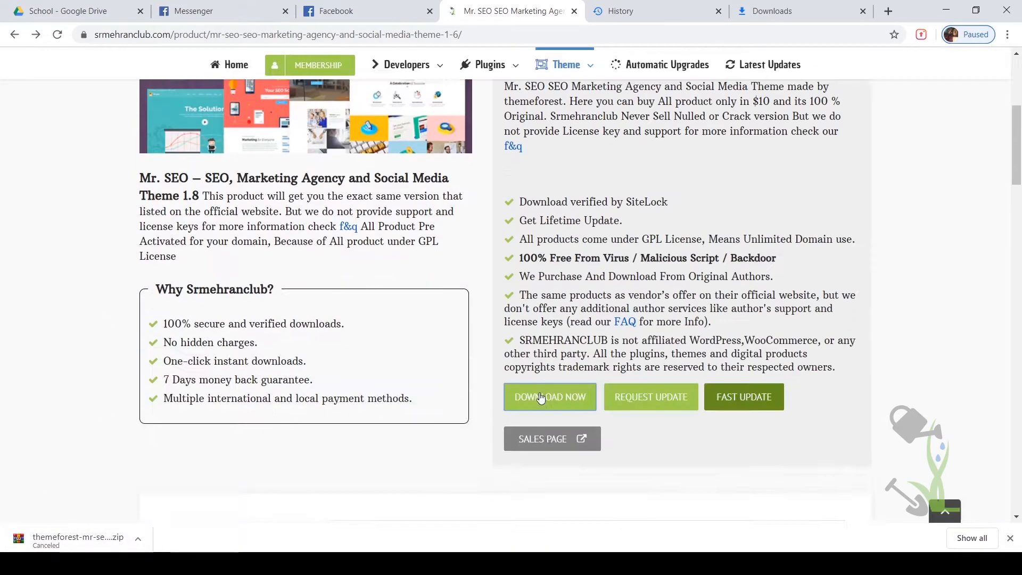
scroll(540, 398, down, 1)
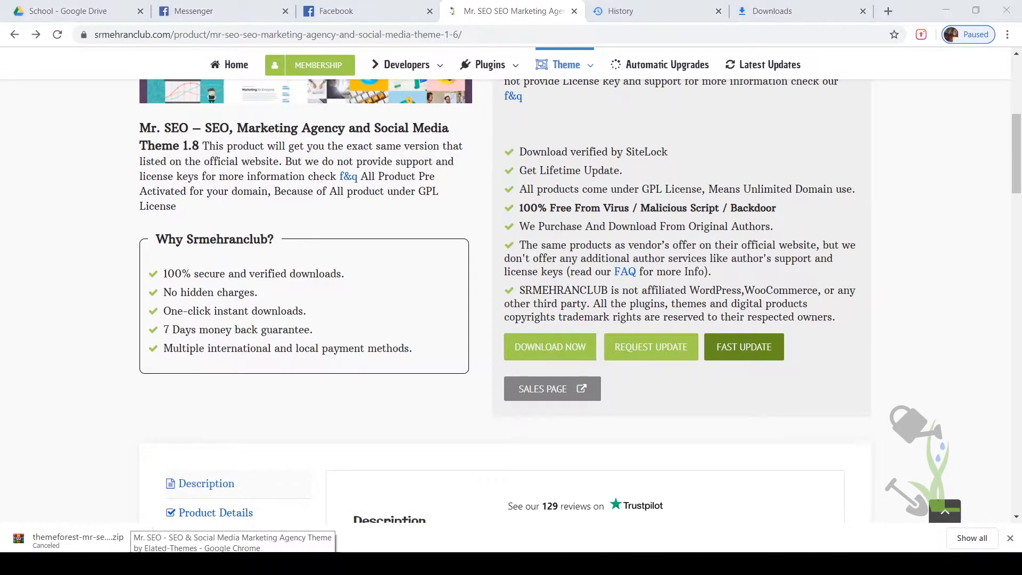
- Return to the other browser window and look over the My Blog front page down to its footer
click(233, 563)
click(669, 5)
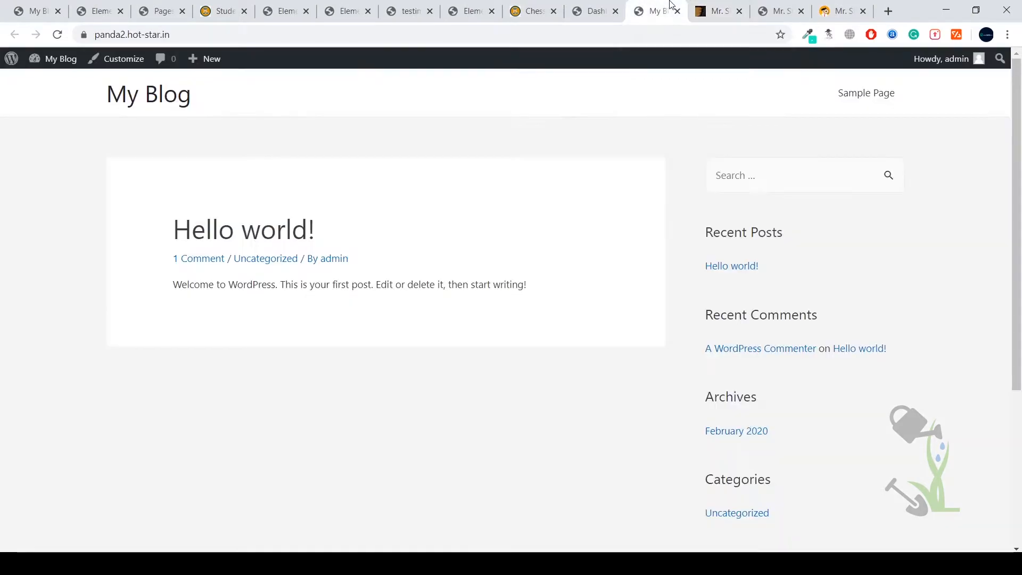
scroll(675, 155, down, 5)
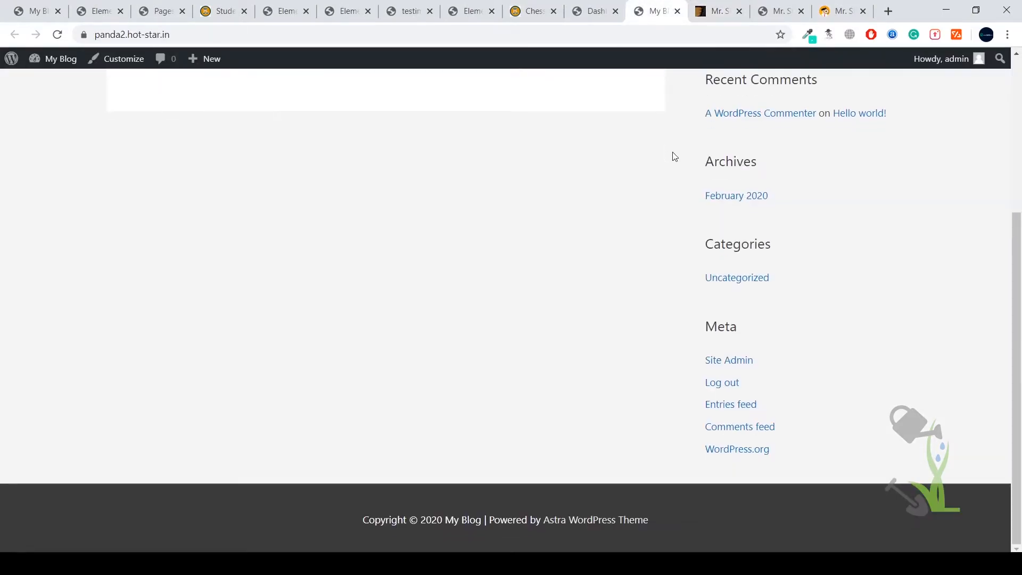
scroll(675, 156, up, 5)
scroll(675, 156, down, 5)
scroll(672, 165, up, 5)
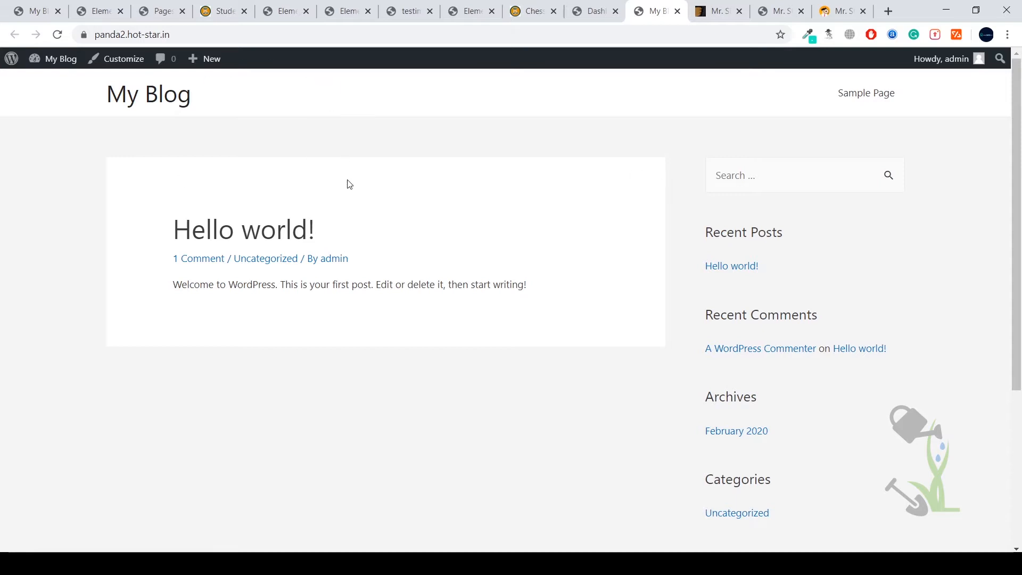
- Open the site's WordPress admin dashboard at panda2.hot-star.in/wp-admin/
click(271, 34)
click(305, 56)
click(319, 36)
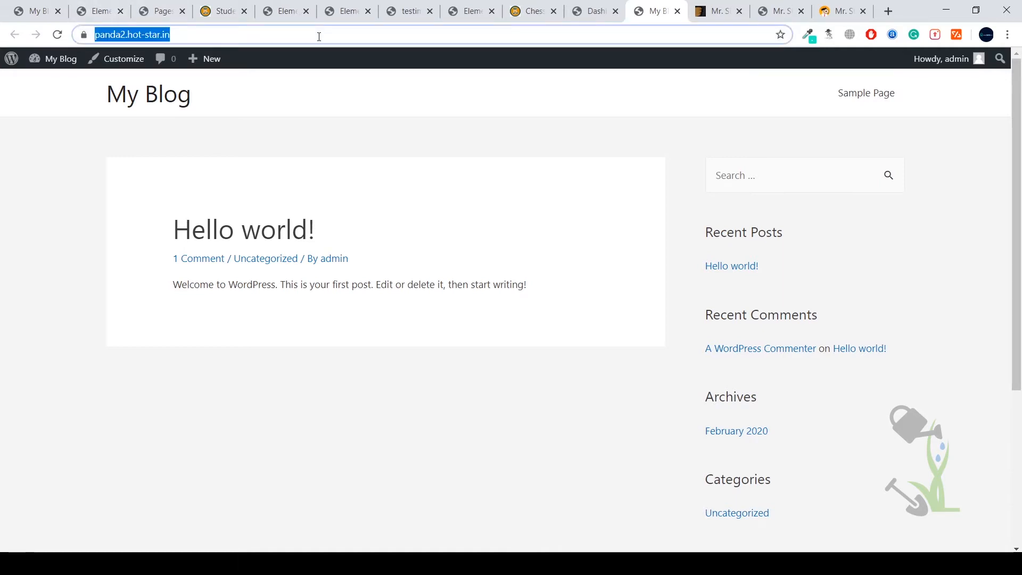
key(End)
text(wp)
key(BackSpace)
key(BackSpace)
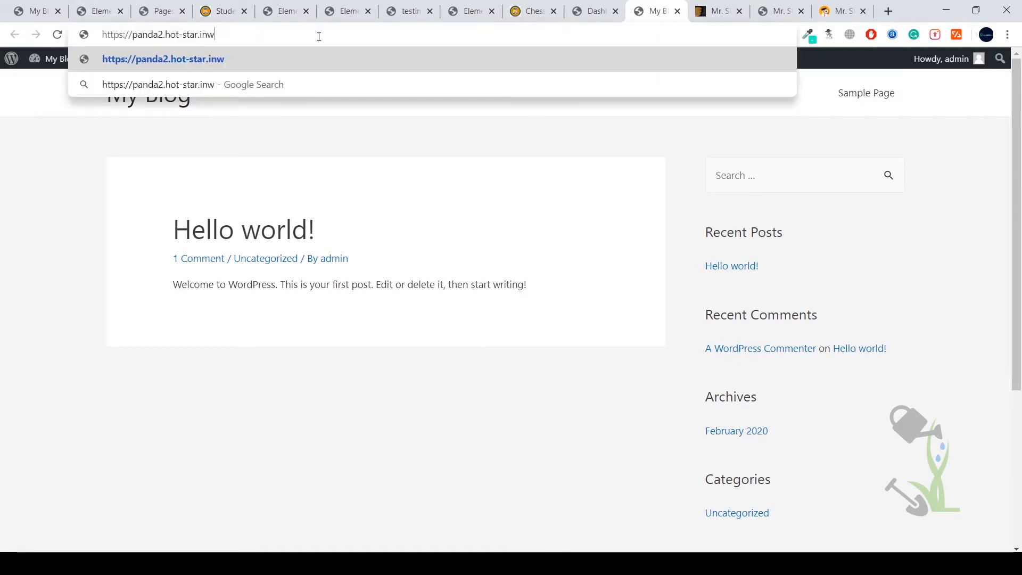
text(/)
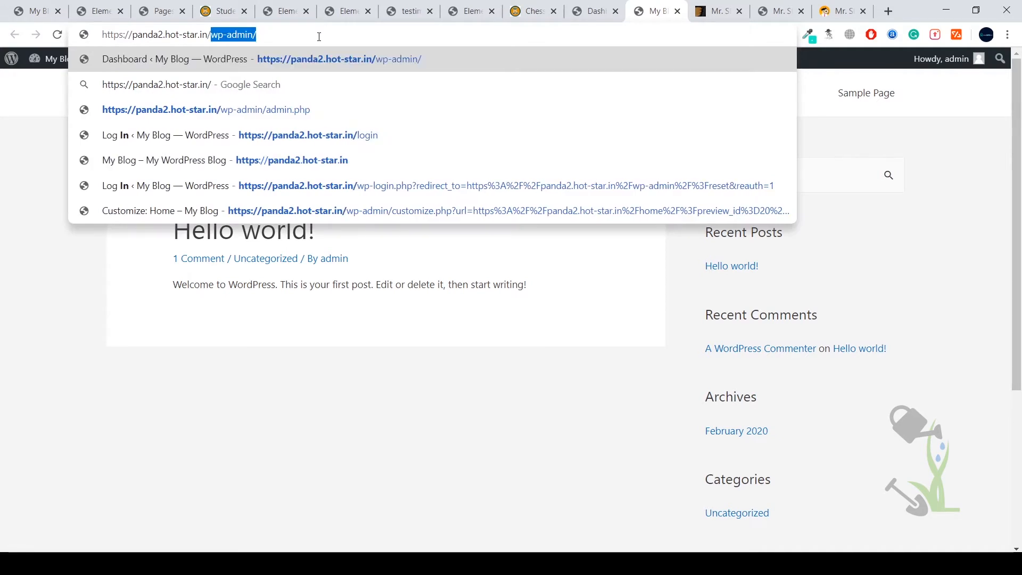
key(Return)
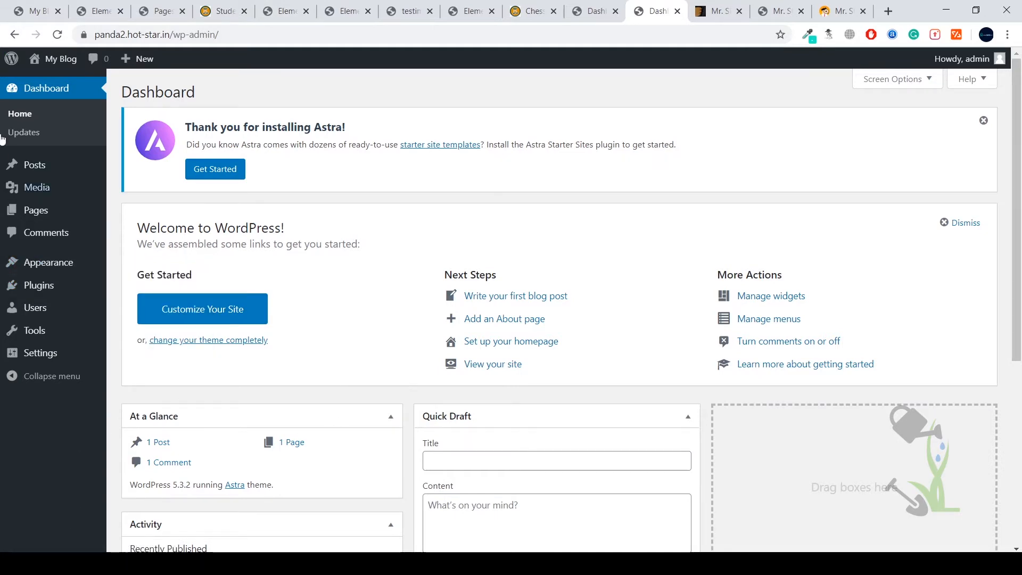
- Go to the site's installed themes and open the page for adding new themes
mouse_move(59, 274)
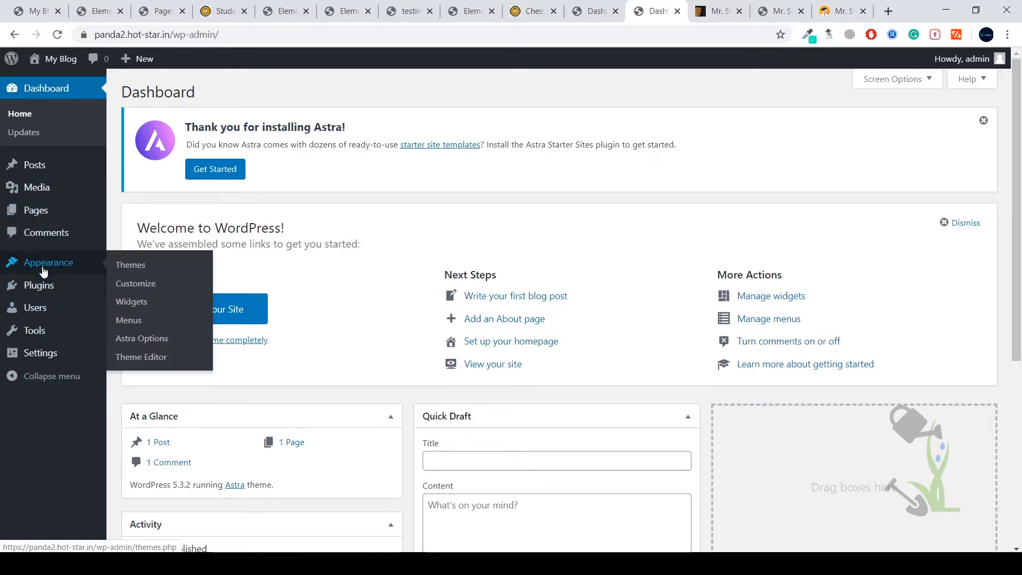
click(124, 271)
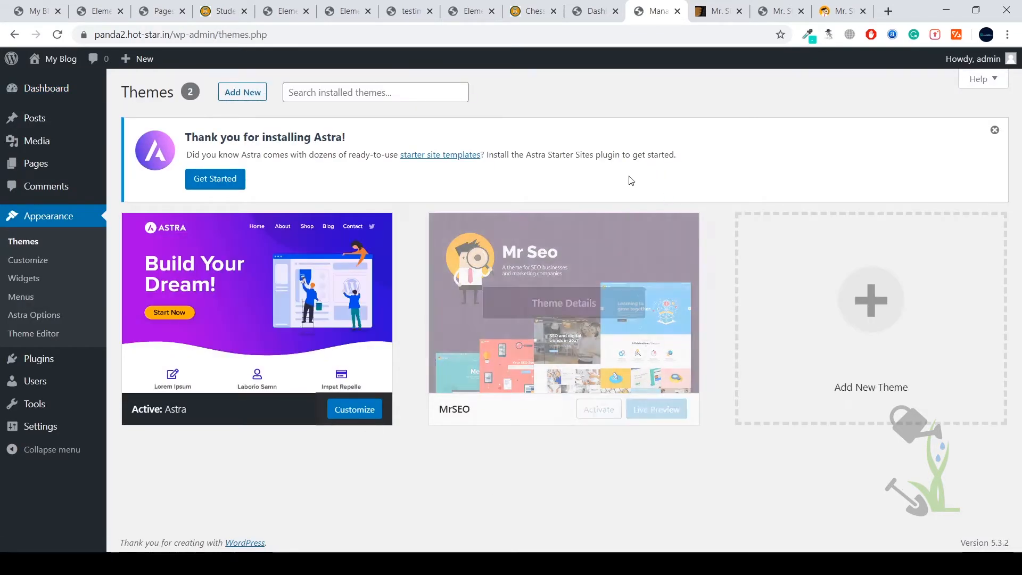
click(250, 95)
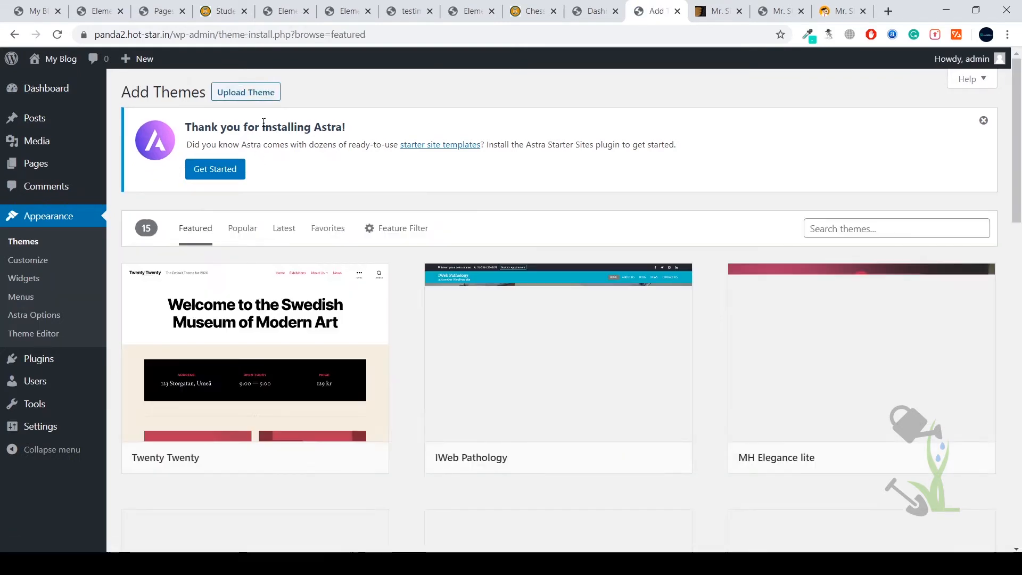
- Look through the featured WordPress themes offered on the Add Themes page
scroll(413, 257, down, 17)
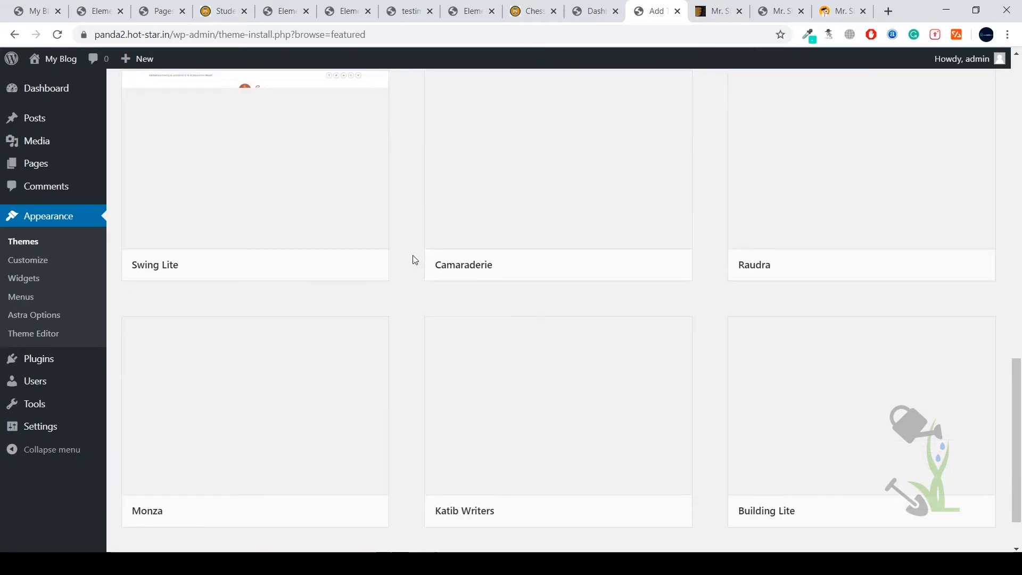
scroll(413, 256, up, 16)
scroll(410, 256, up, 2)
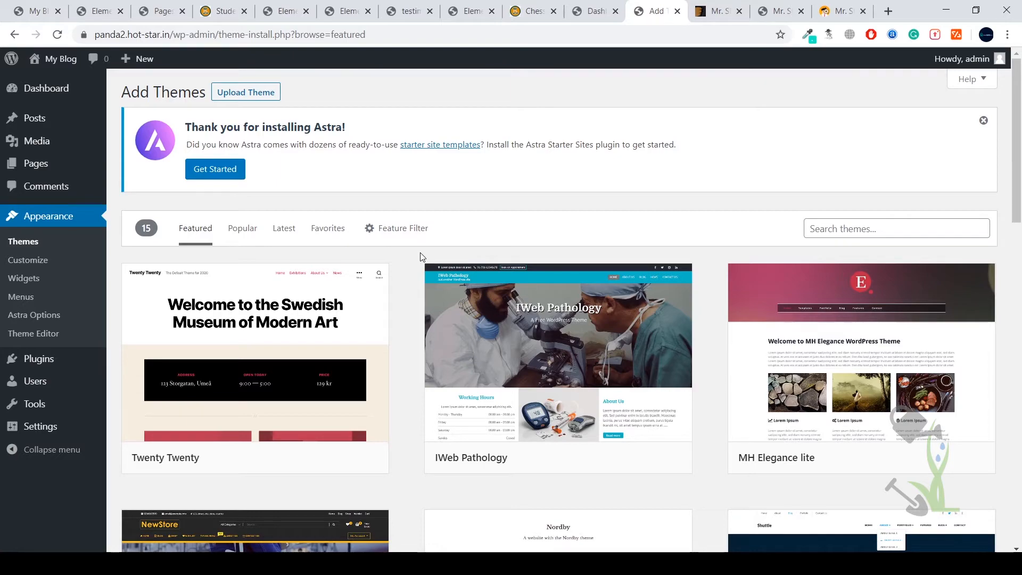
scroll(420, 253, down, 13)
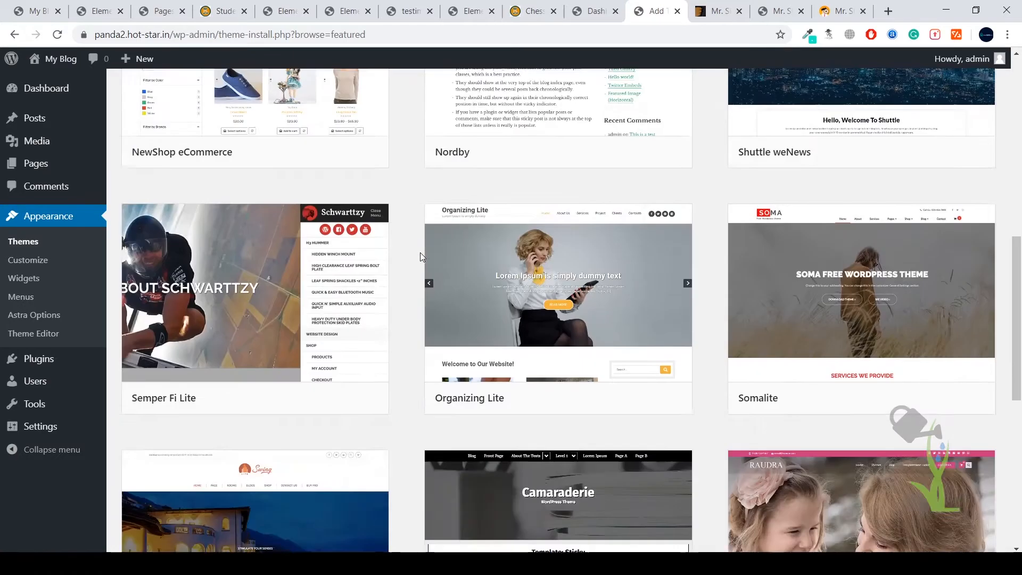
scroll(421, 257, down, 1)
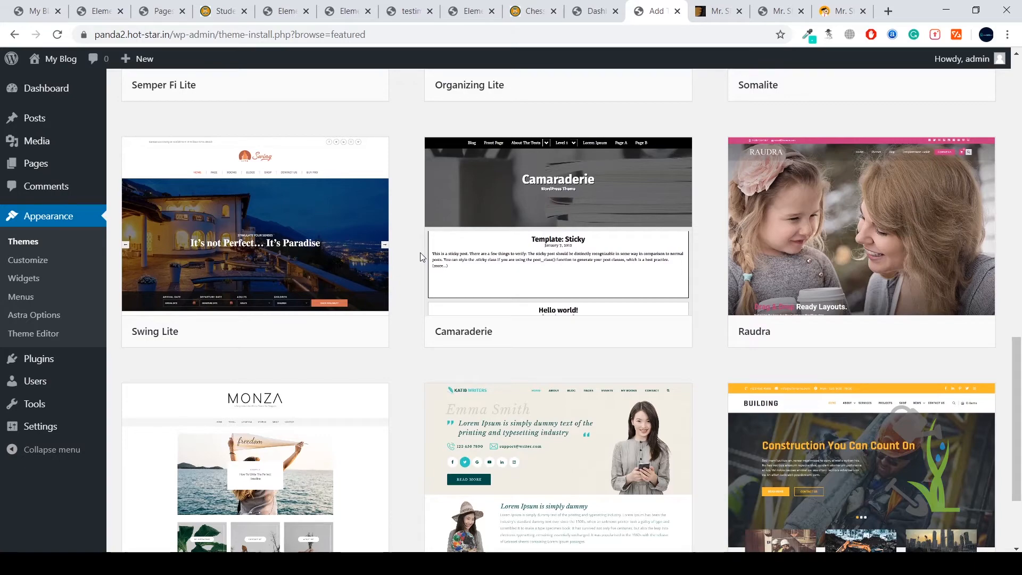
scroll(420, 257, up, 5)
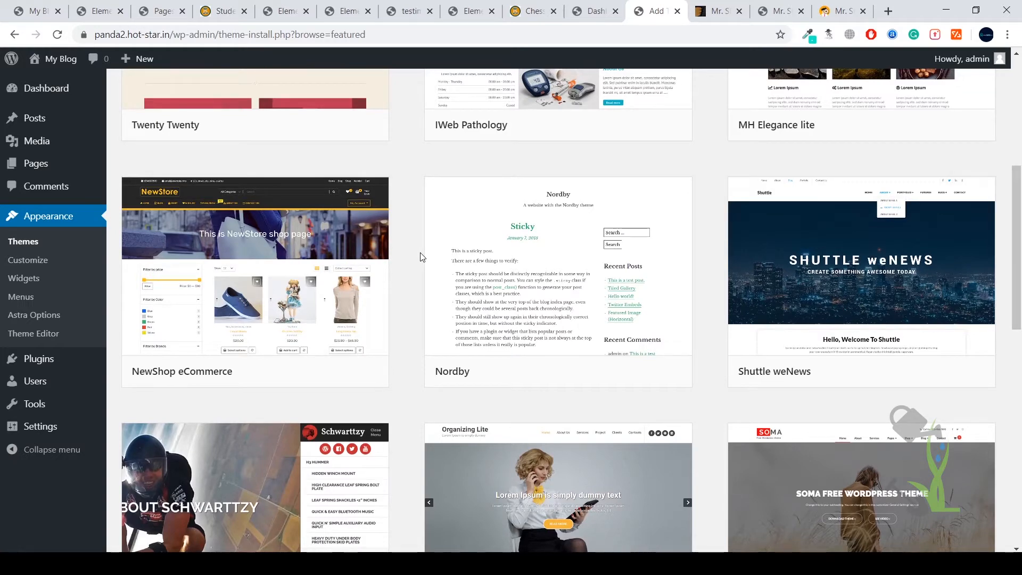
scroll(419, 258, up, 5)
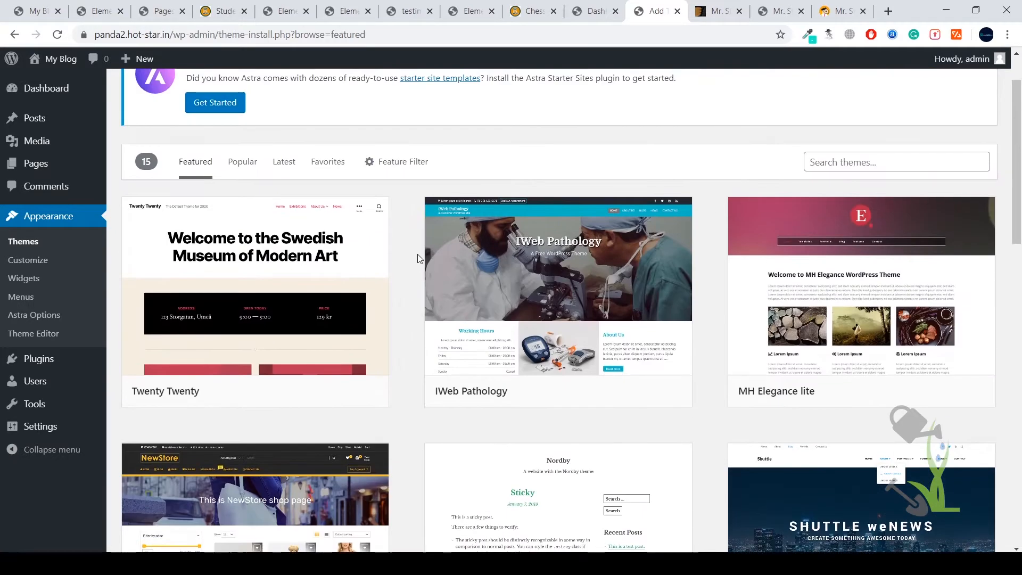
scroll(417, 255, up, 1)
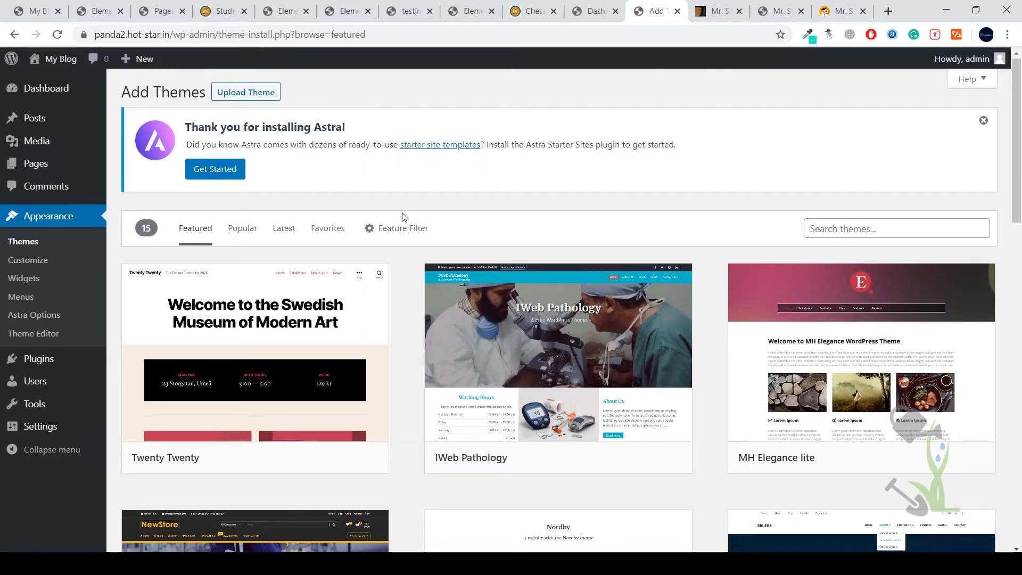
scroll(401, 217, down, 10)
scroll(403, 218, down, 6)
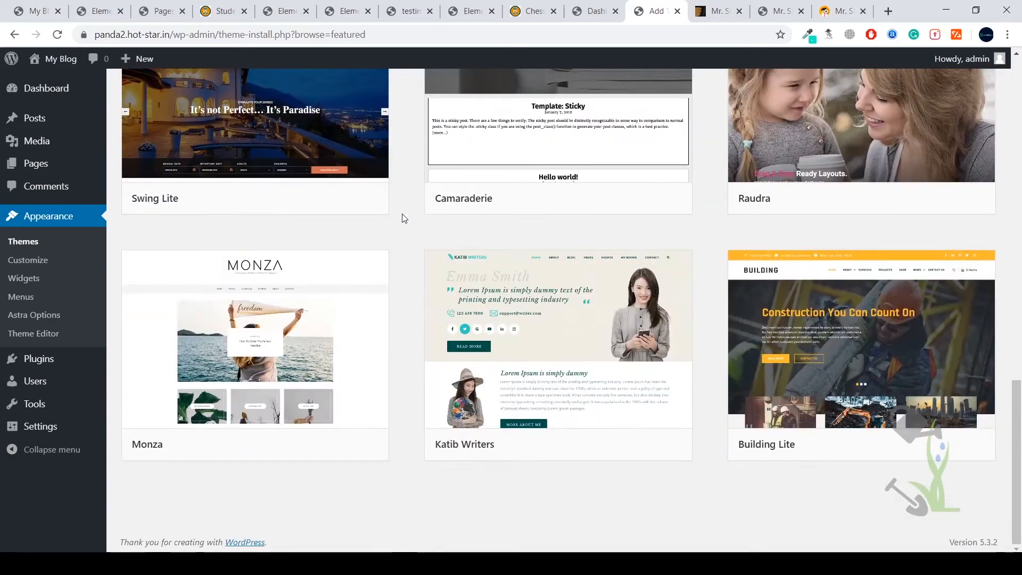
scroll(403, 218, up, 7)
scroll(401, 218, up, 9)
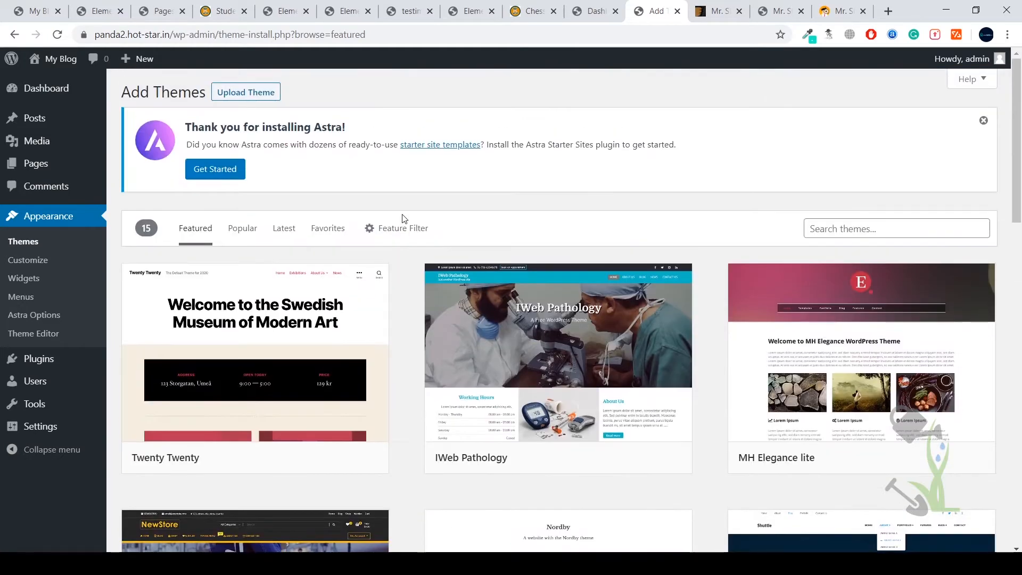
scroll(402, 219, down, 4)
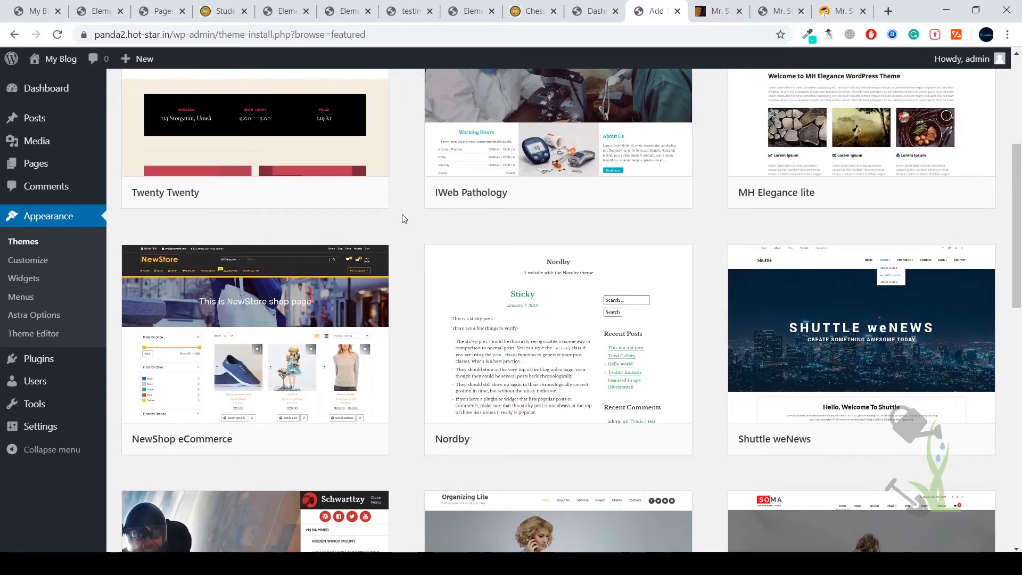
scroll(401, 215, up, 4)
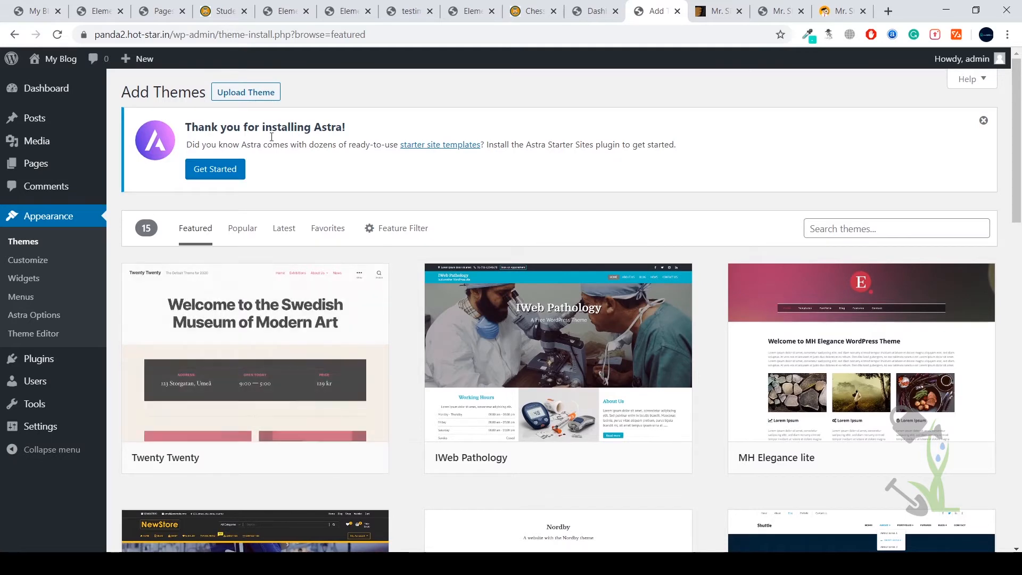
- Try to install the Mr. SEO 1.8 theme by uploading its themeforest zip from the Theme & Plugins folder
click(258, 95)
click(459, 309)
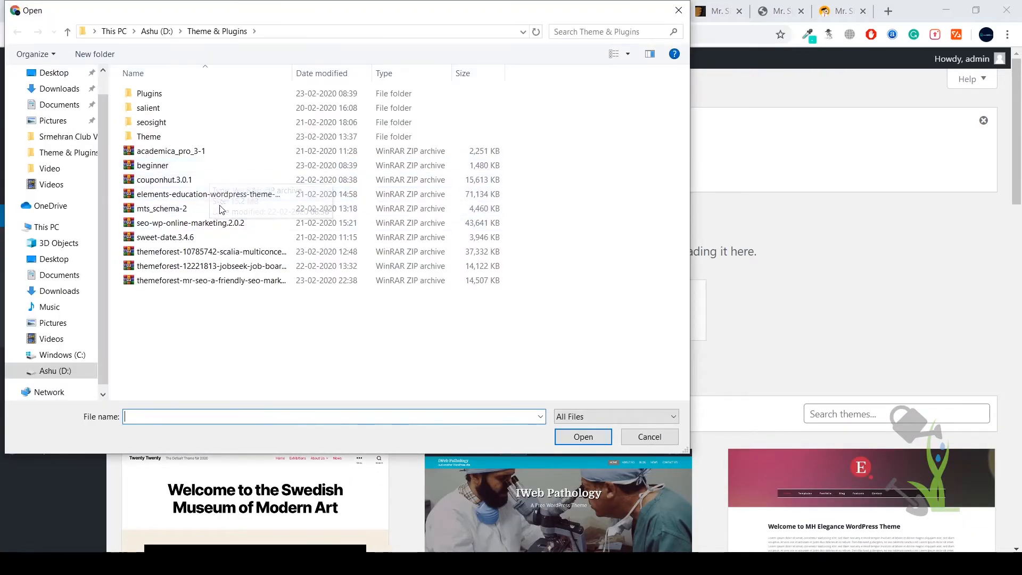
double_click(235, 280)
click(621, 314)
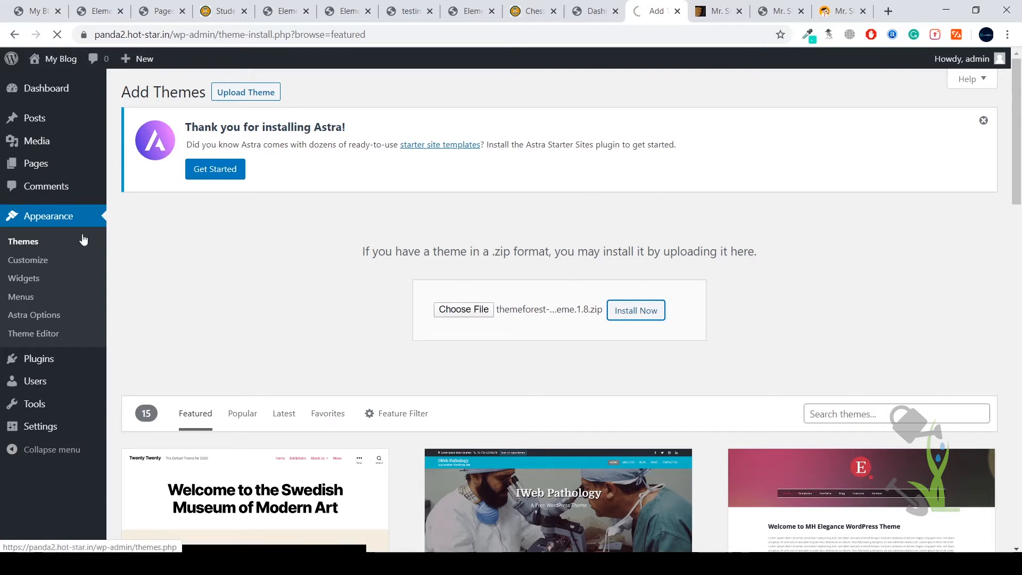
- Activate the MrSEO theme among the installed themes and read the notice about its required and recommended plugins
click(21, 243)
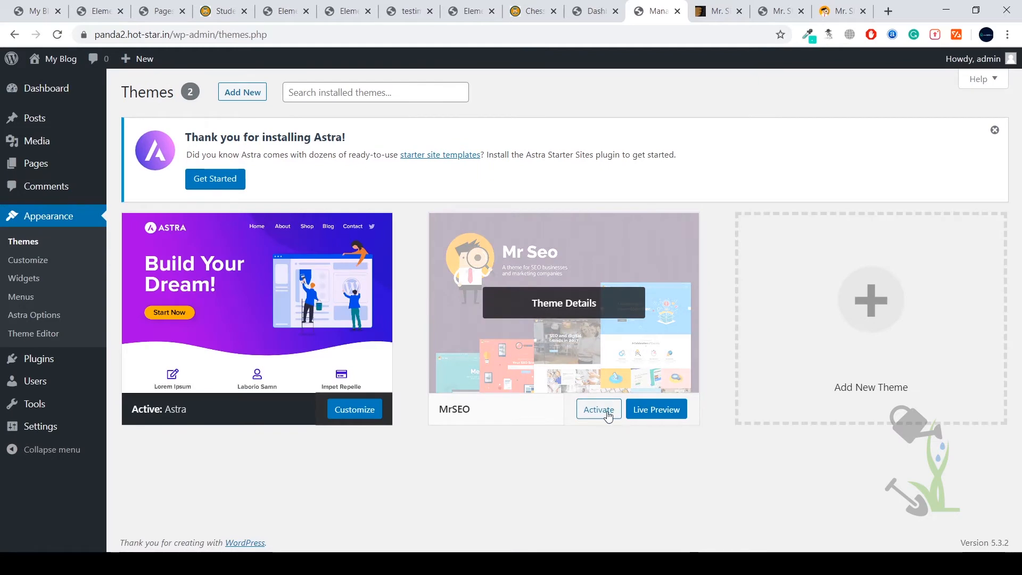
click(608, 416)
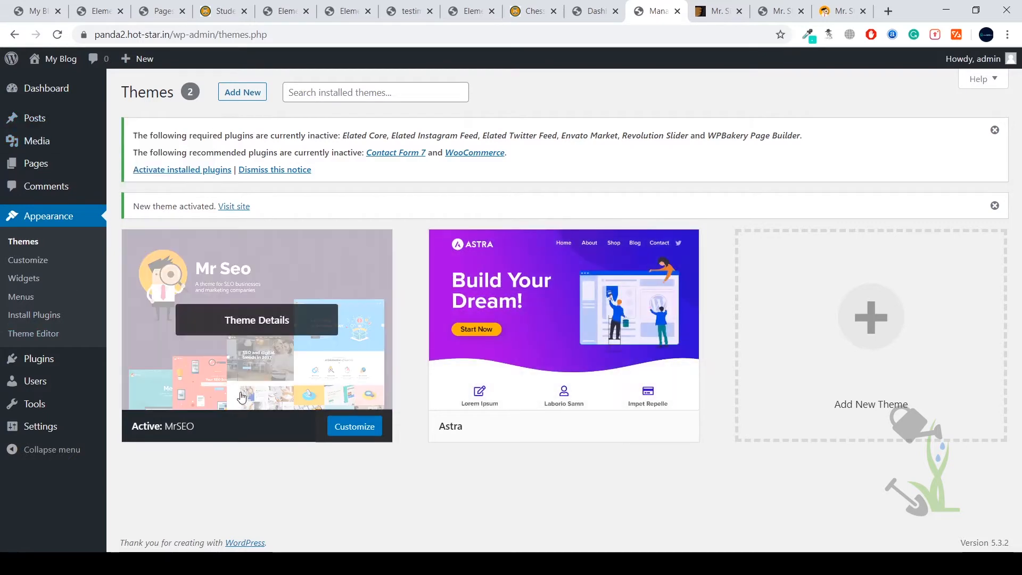
mouse_move(133, 131)
mouse_down()
mouse_move(345, 165)
mouse_move(189, 151)
mouse_move(139, 132)
mouse_up()
click(338, 174)
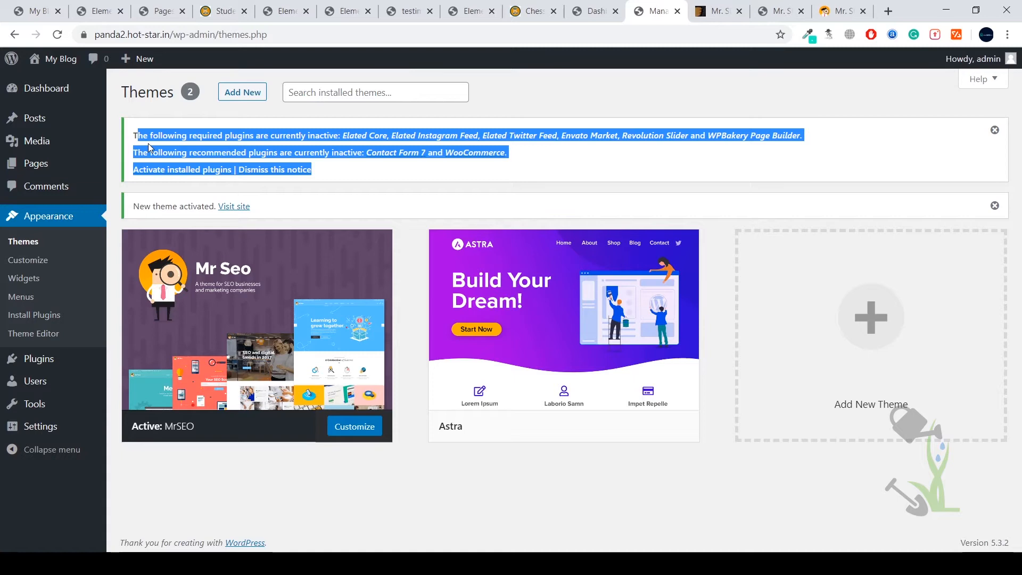
click(351, 178)
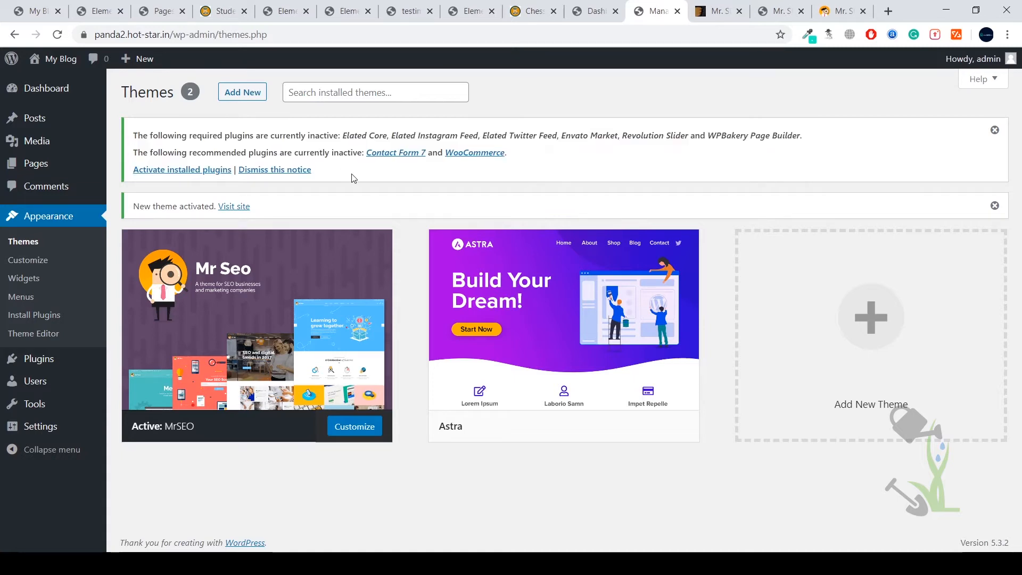
drag(352, 178, 135, 131)
click(135, 131)
- Open the theme's list of plugins awaiting activation, select them all and check the bulk actions
click(166, 170)
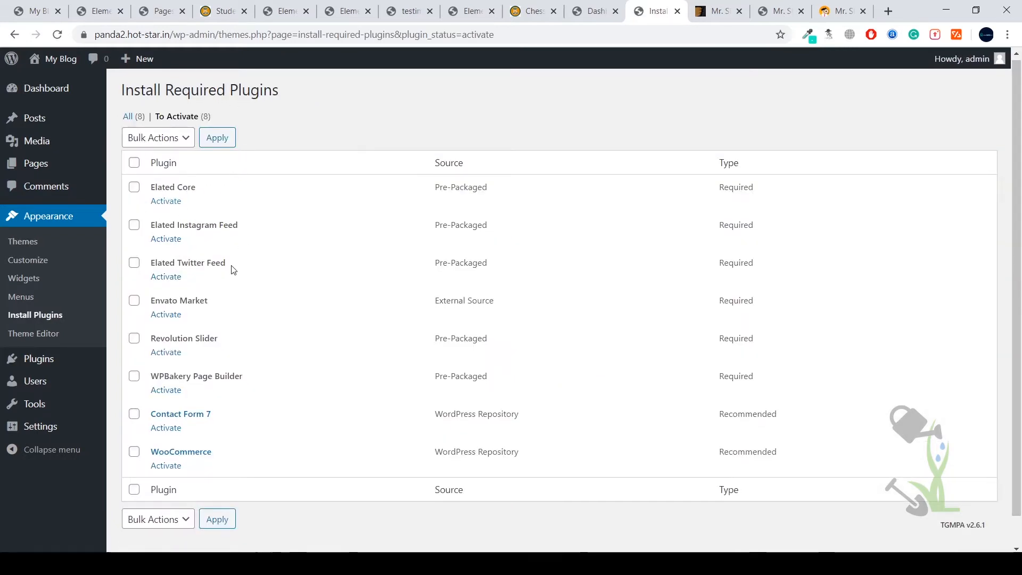
scroll(233, 260, down, 2)
scroll(235, 251, up, 2)
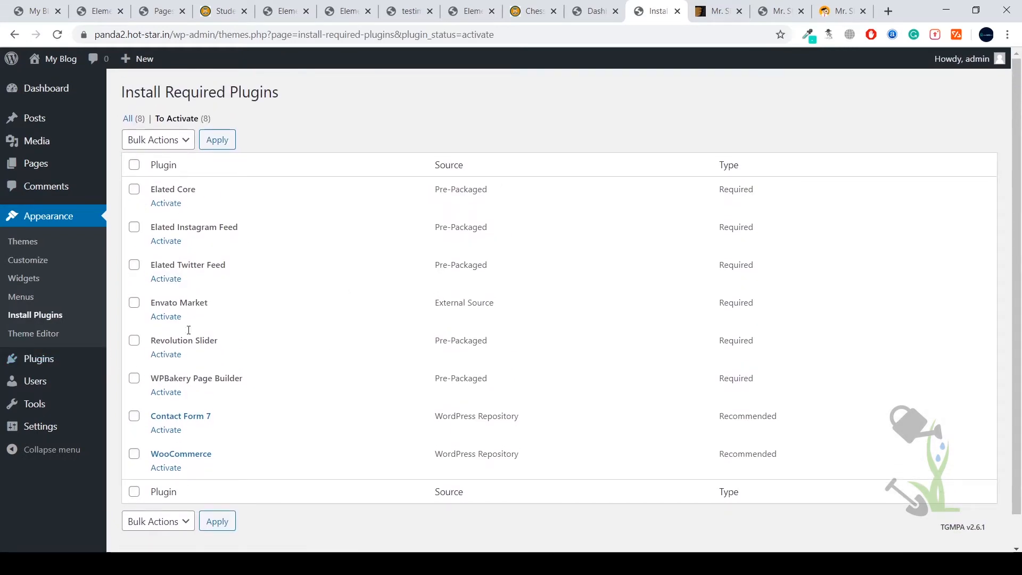
click(136, 164)
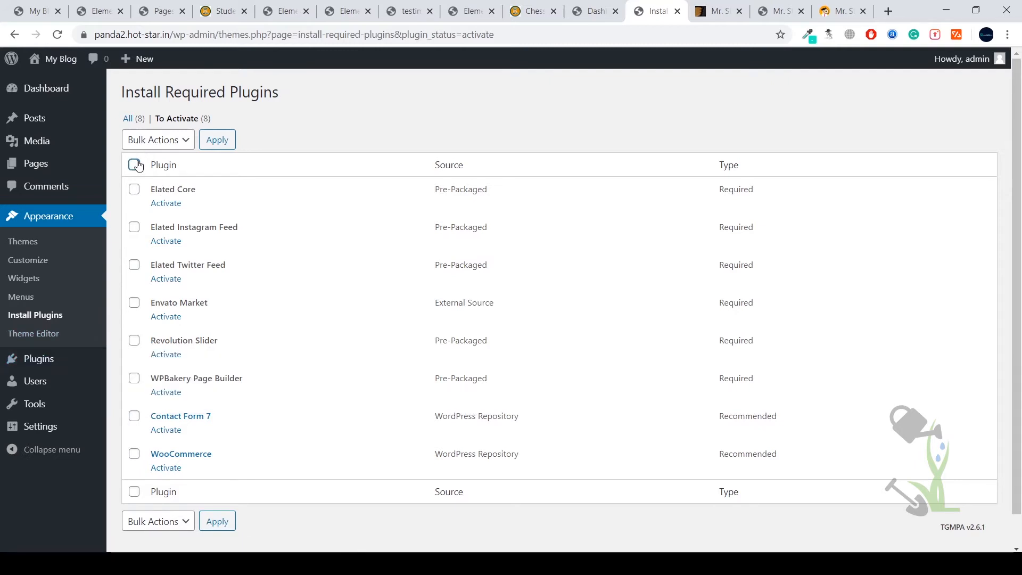
click(165, 142)
click(353, 173)
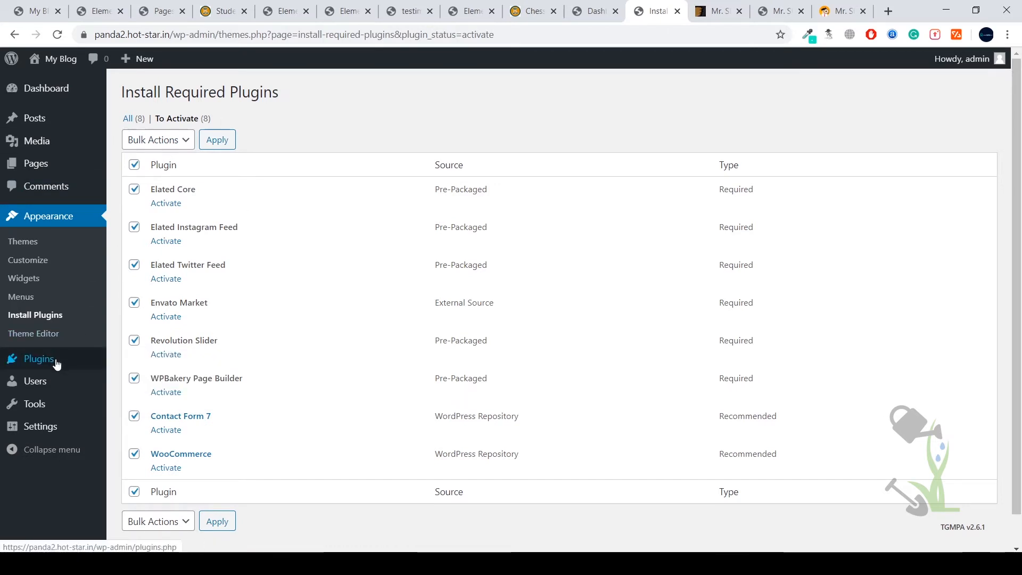
- Activate all installed plugins at once with the Activate bulk action on the Plugins page
mouse_move(57, 364)
click(136, 361)
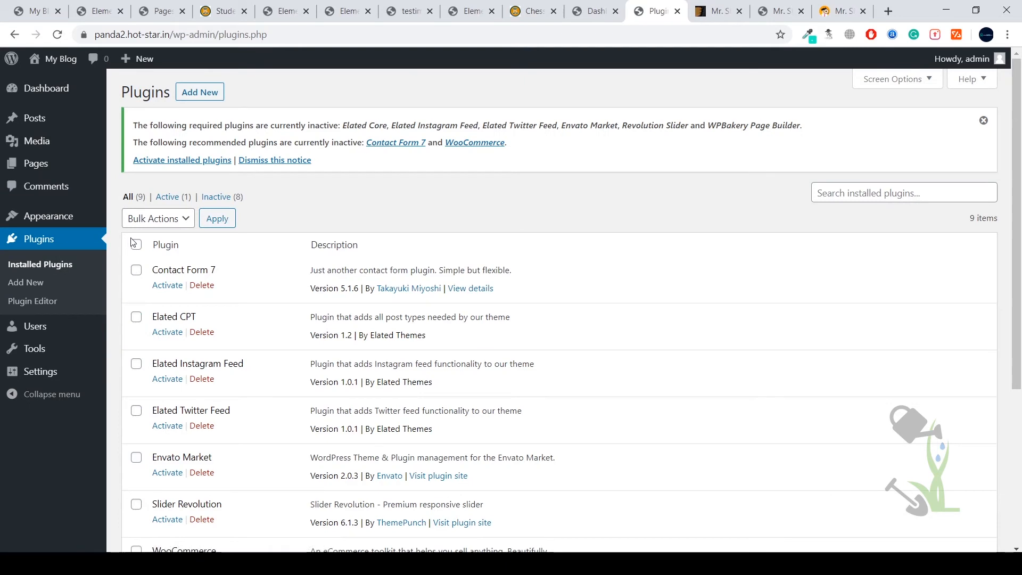
click(158, 218)
click(143, 245)
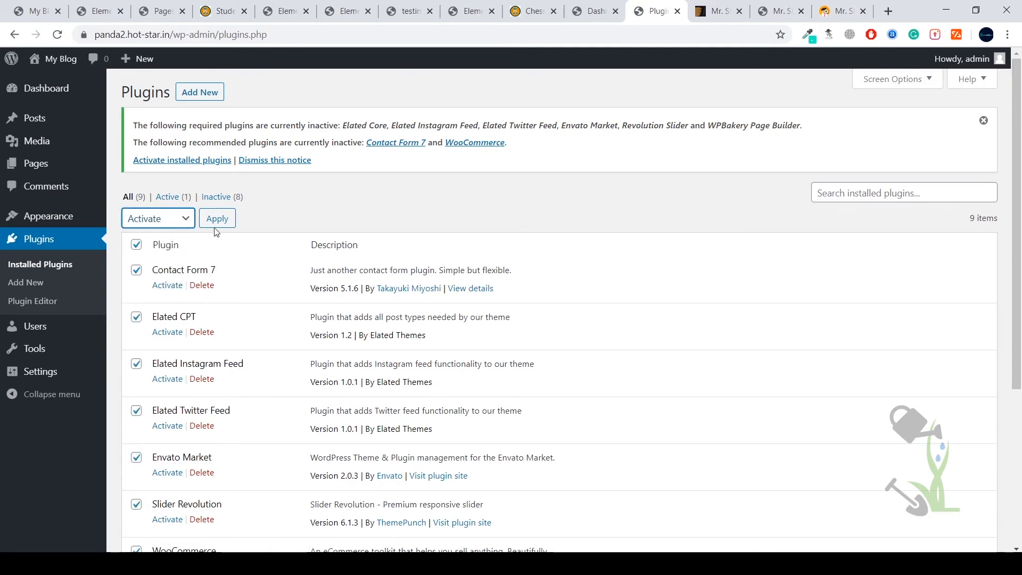
click(217, 218)
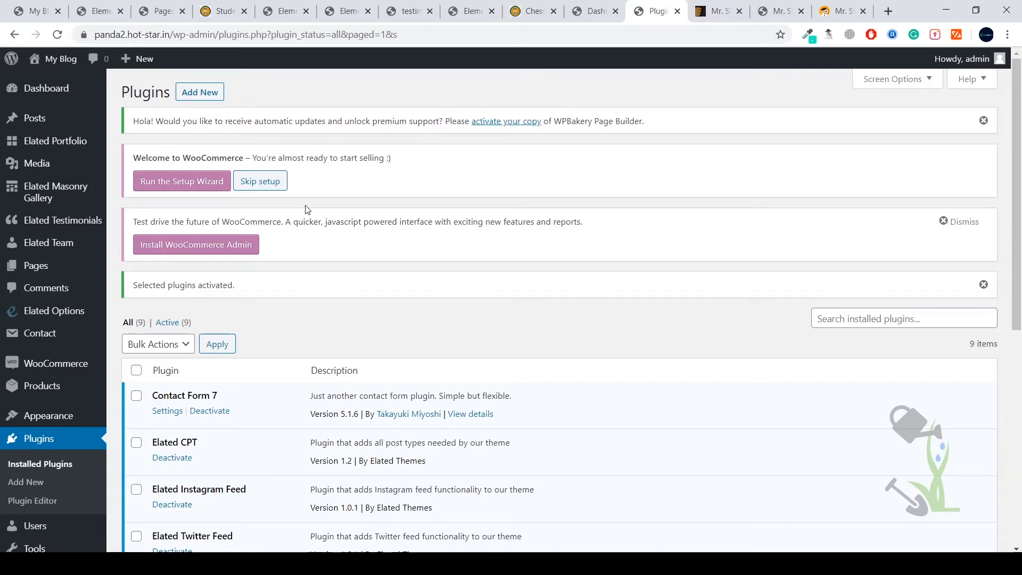
- Review the list of activated plugins and view the My Blog front page in a new tab
scroll(314, 239, down, 8)
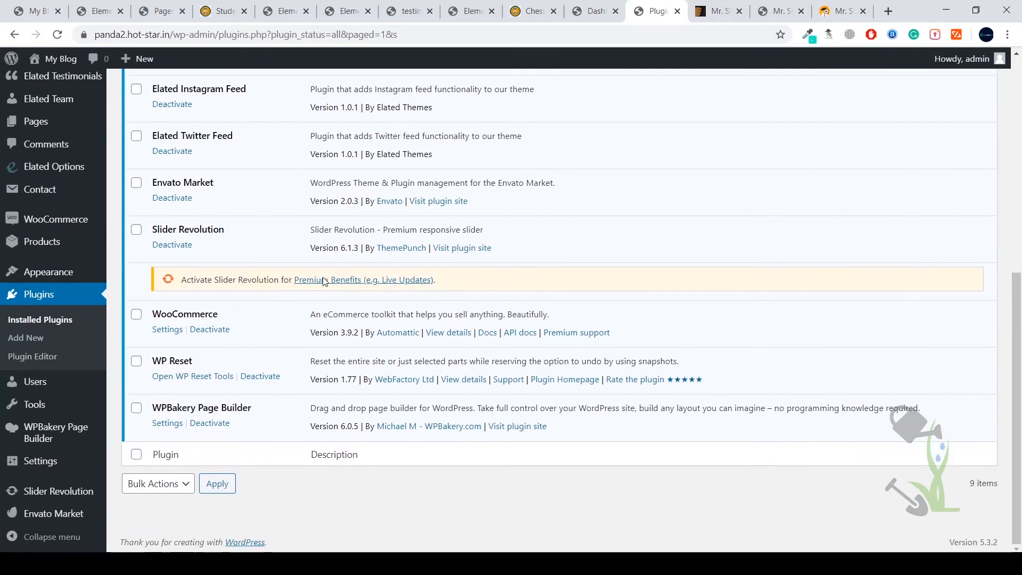
scroll(323, 281, up, 6)
scroll(325, 281, up, 3)
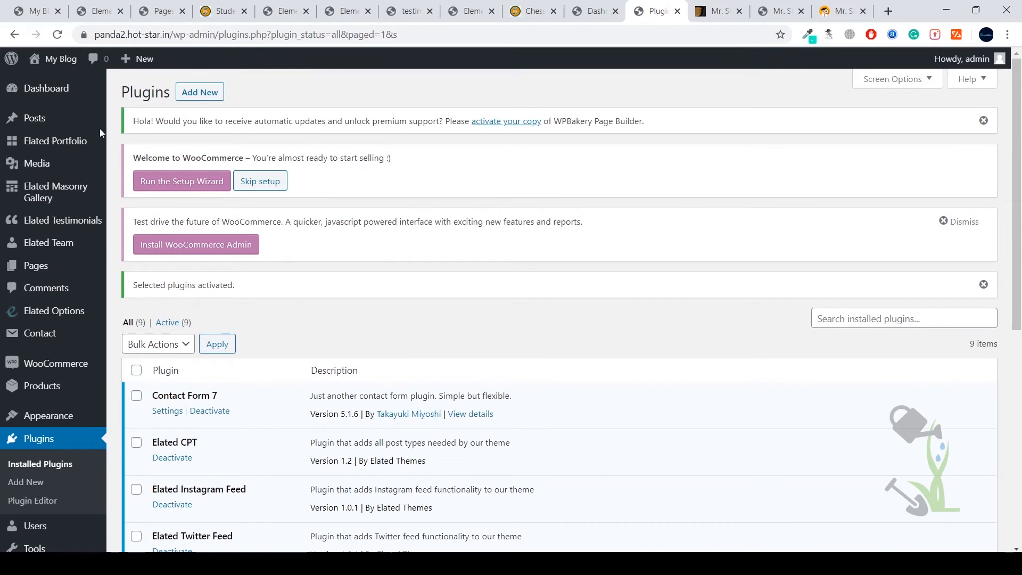
middle_click(48, 84)
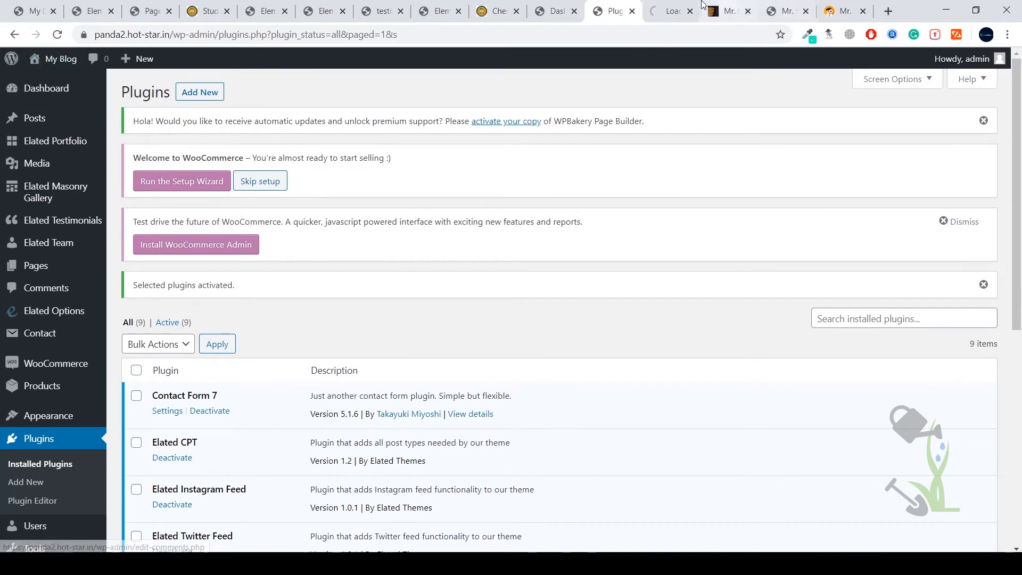
click(666, 11)
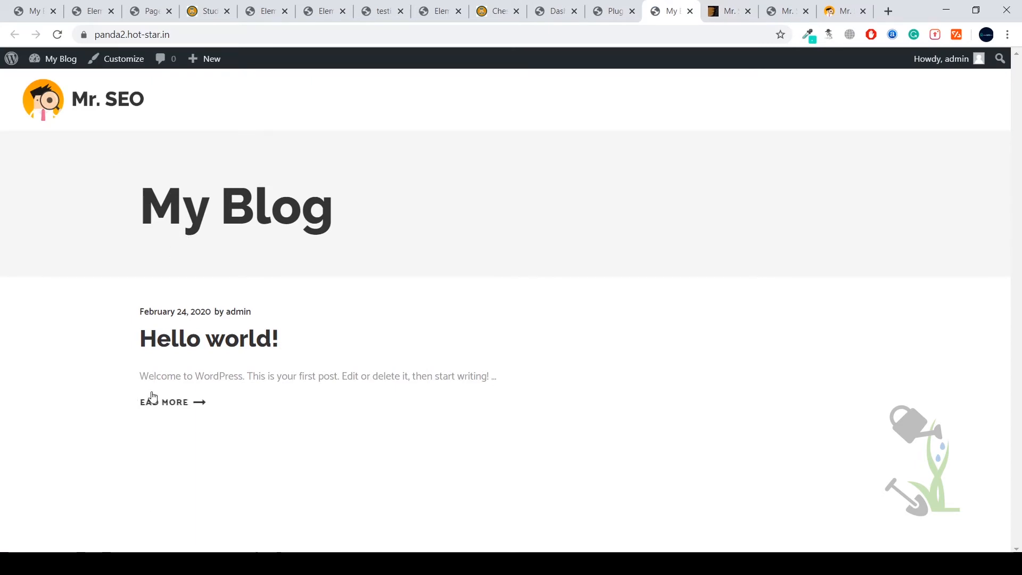
- Close the front page preview and look over the activated plugins and the admin menu entries on the Plugins page
click(626, 6)
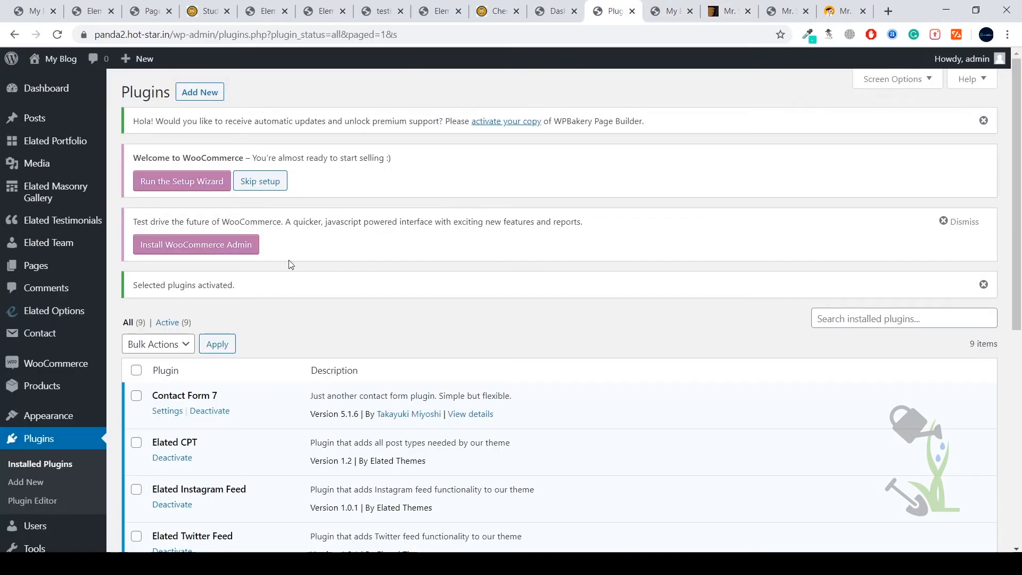
click(689, 11)
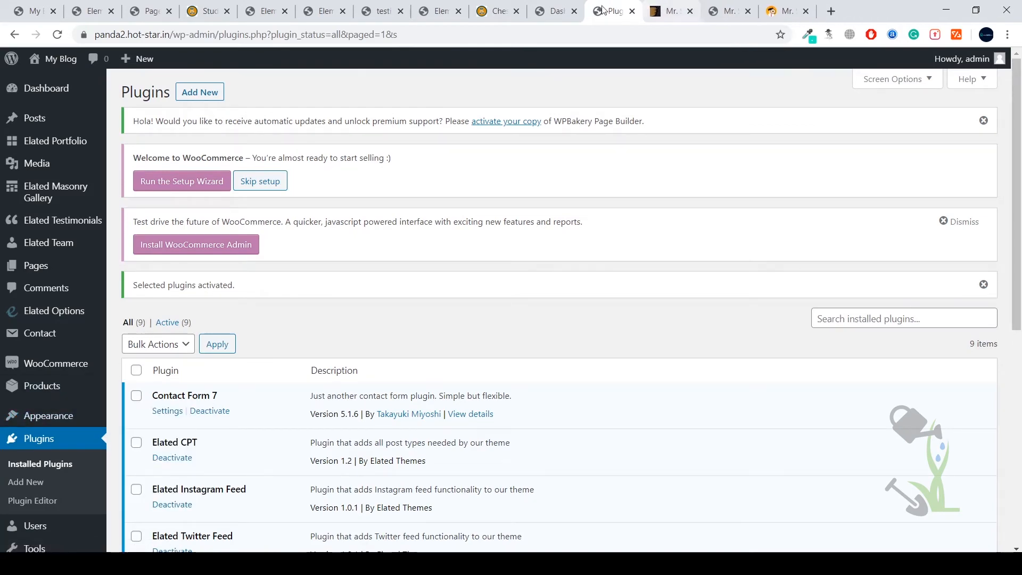
scroll(76, 435, down, 1)
scroll(77, 435, down, 5)
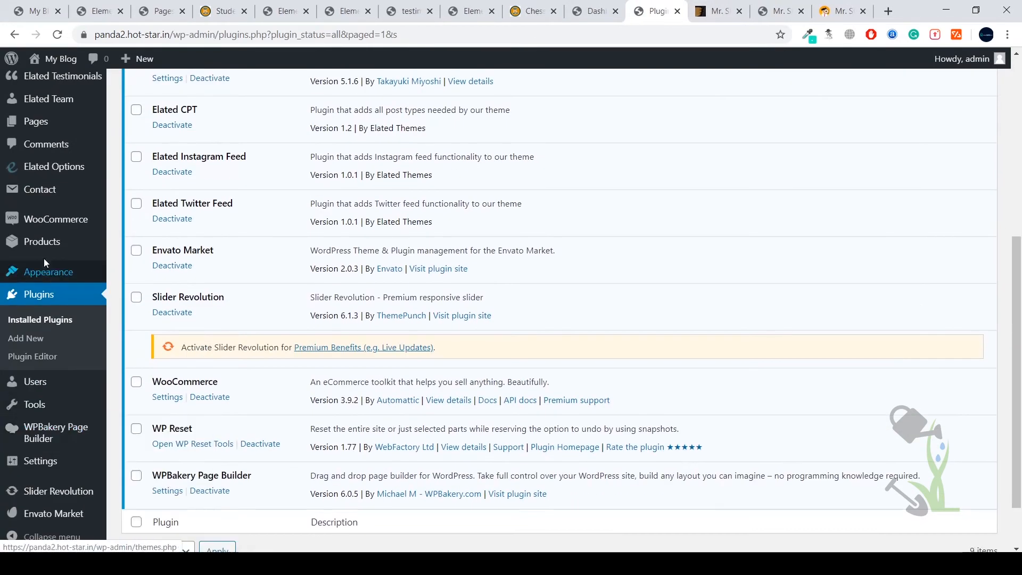
mouse_move(45, 274)
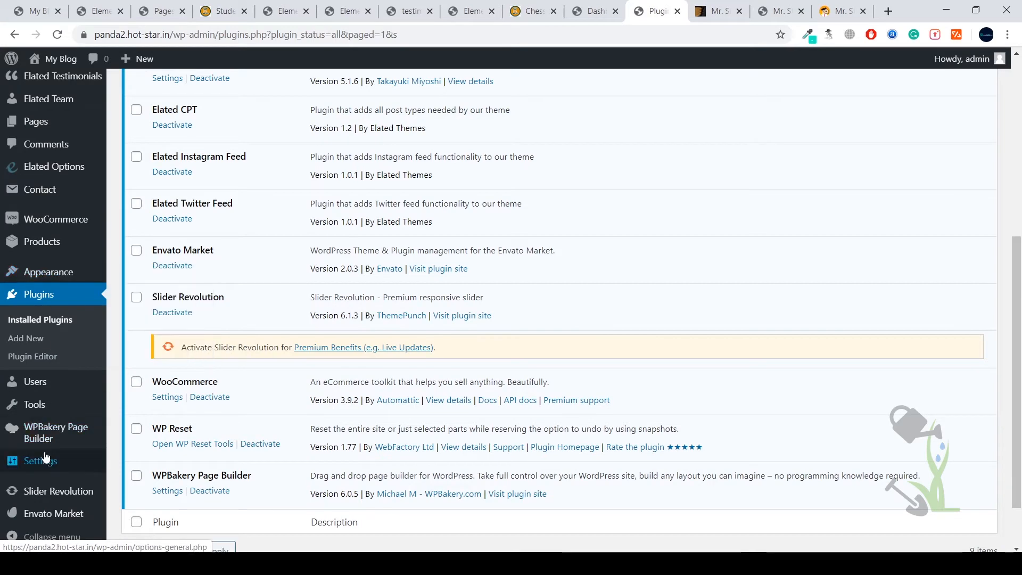
mouse_move(46, 405)
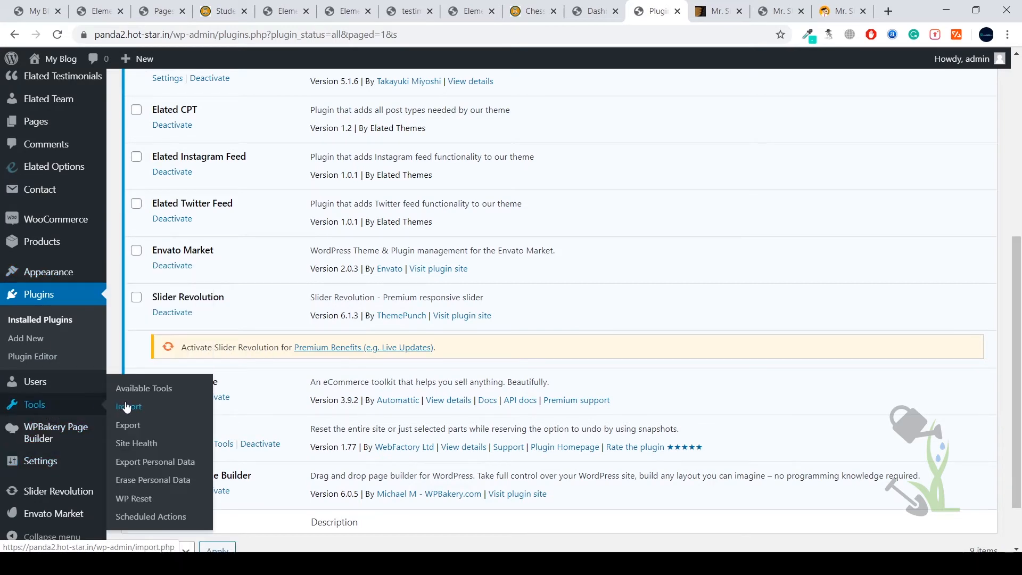
scroll(72, 244, up, 3)
scroll(73, 244, up, 5)
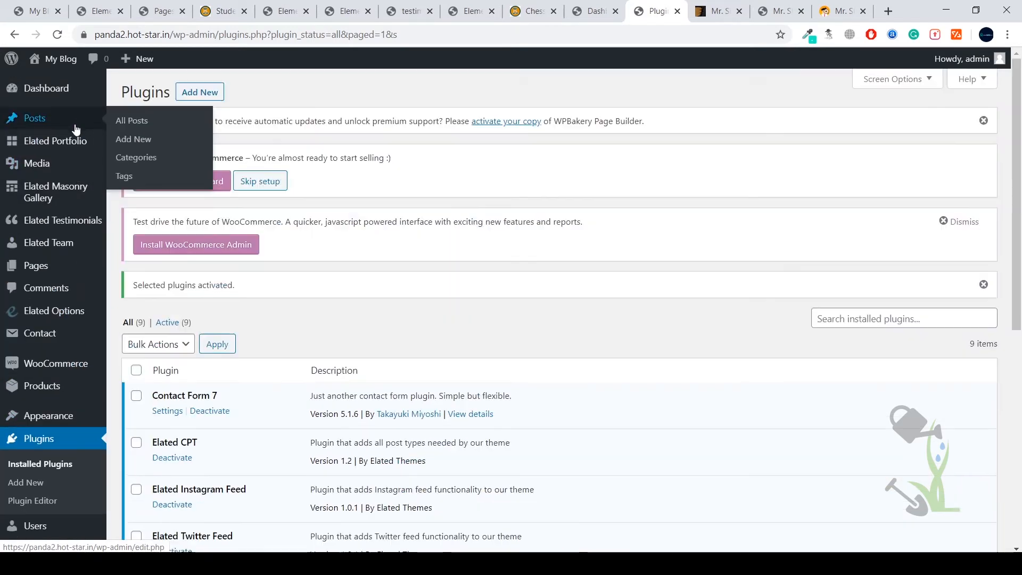
scroll(429, 204, down, 10)
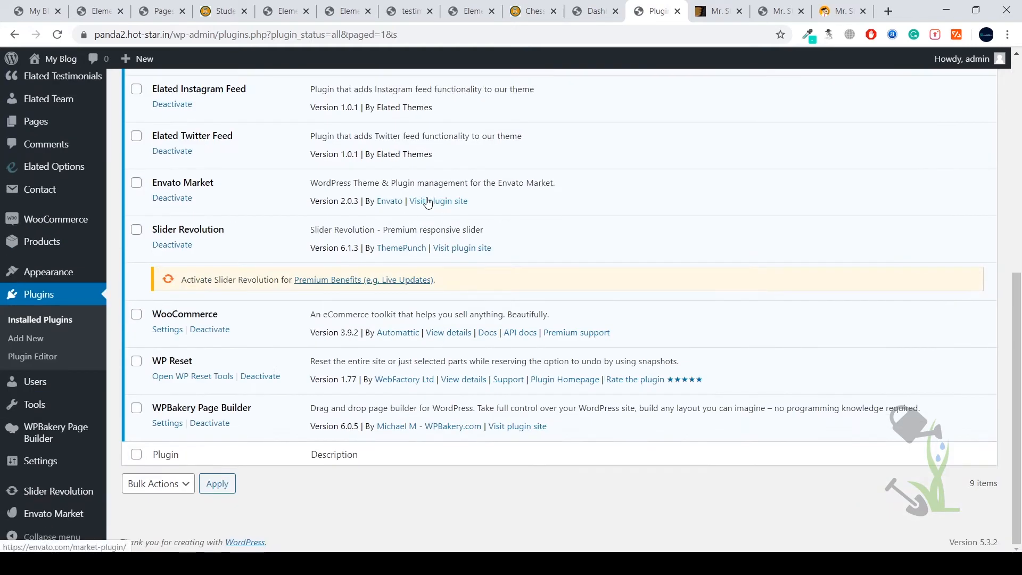
scroll(429, 203, up, 10)
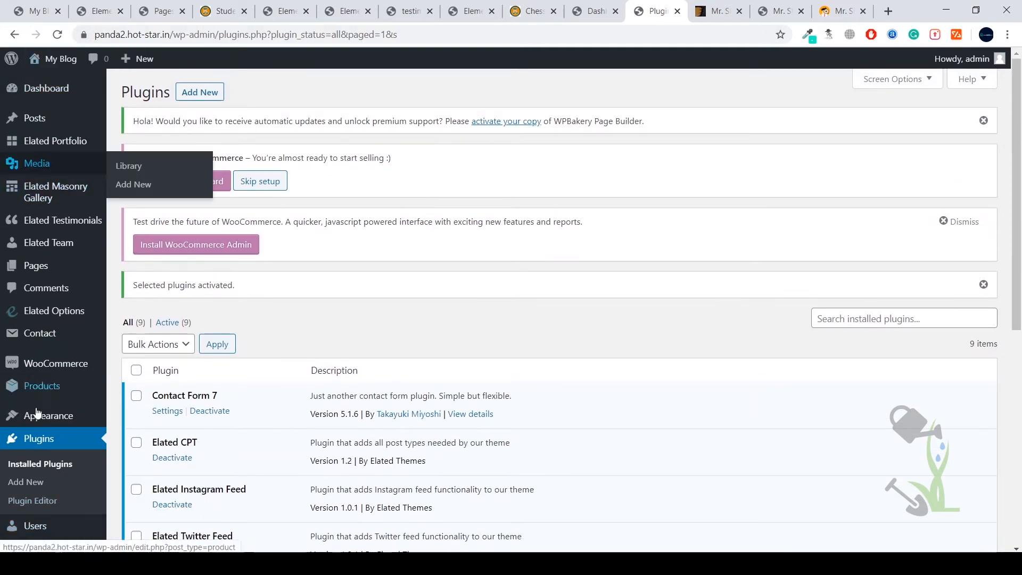
- Open the Elated Options import page, set the import type to All and enable importing attachments
mouse_move(50, 325)
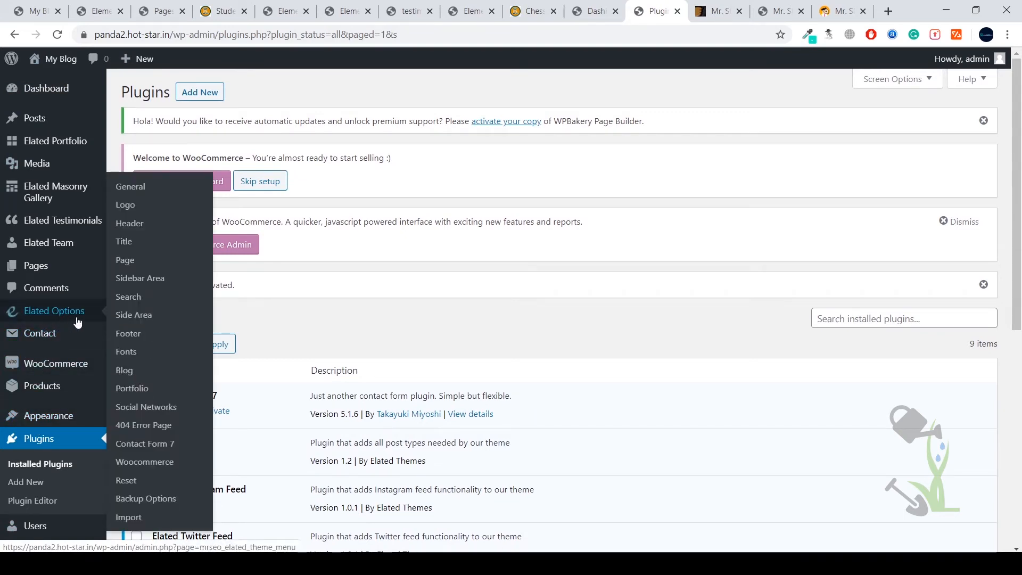
click(140, 520)
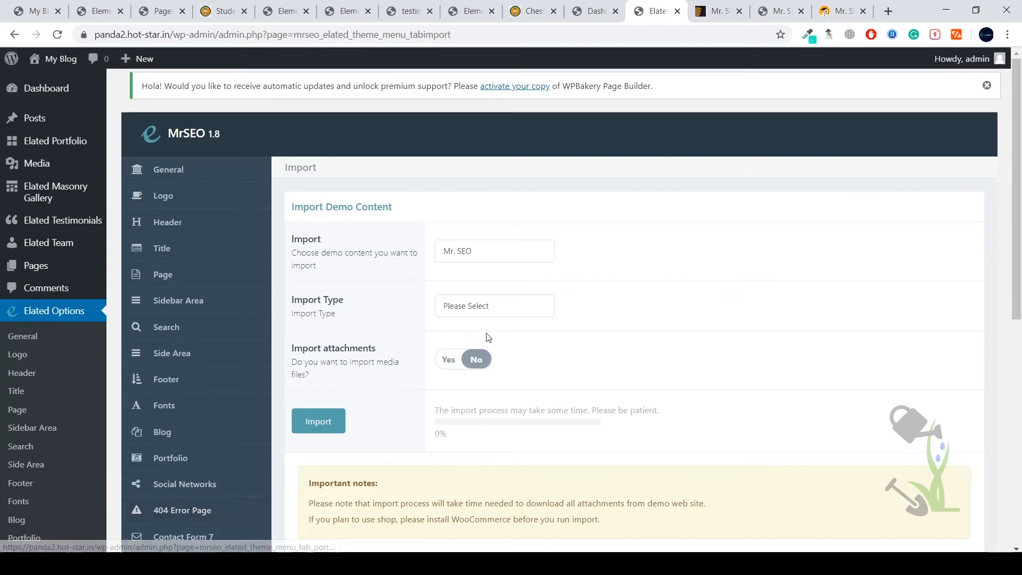
click(504, 310)
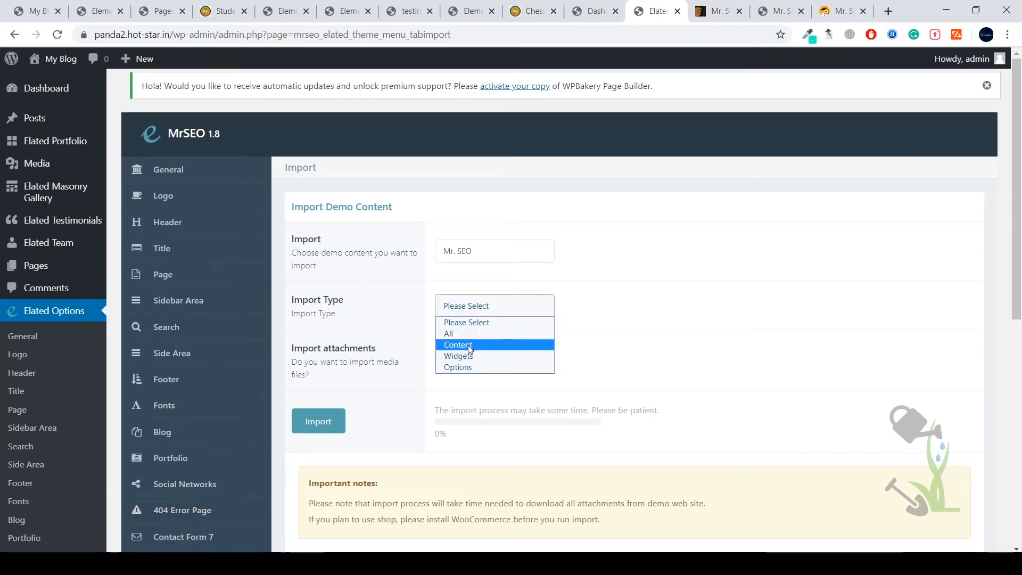
click(449, 333)
drag(292, 351, 412, 356)
click(449, 360)
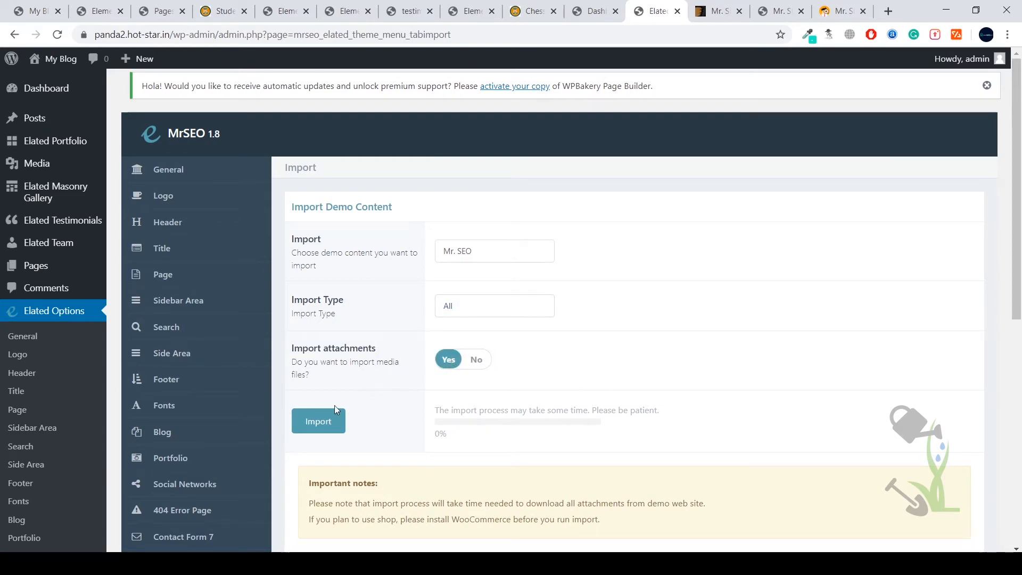
- Start and confirm the import of the Mr. SEO demo content, and read the note on the import process
scroll(336, 410, down, 5)
scroll(357, 266, up, 5)
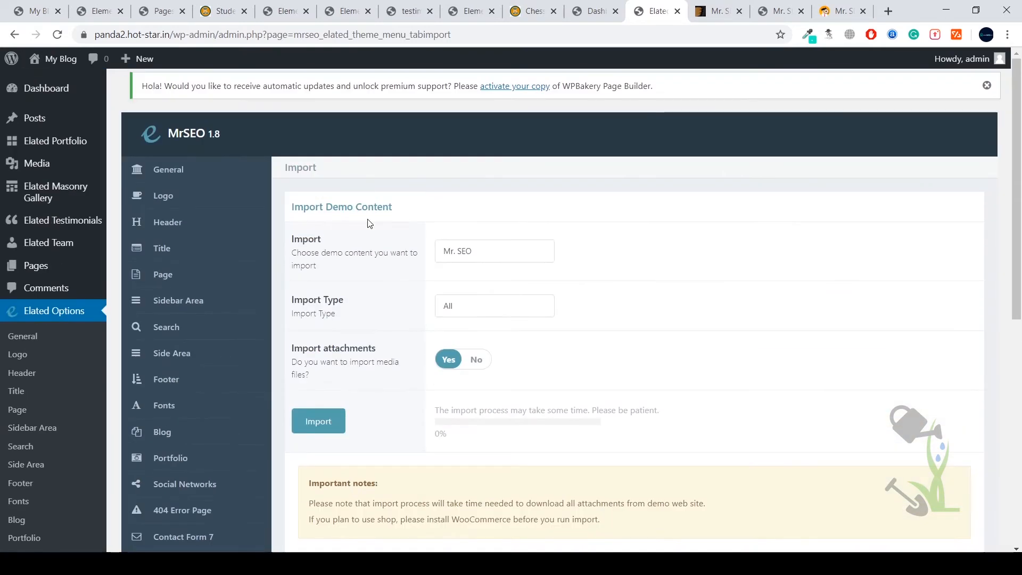
click(326, 426)
click(570, 110)
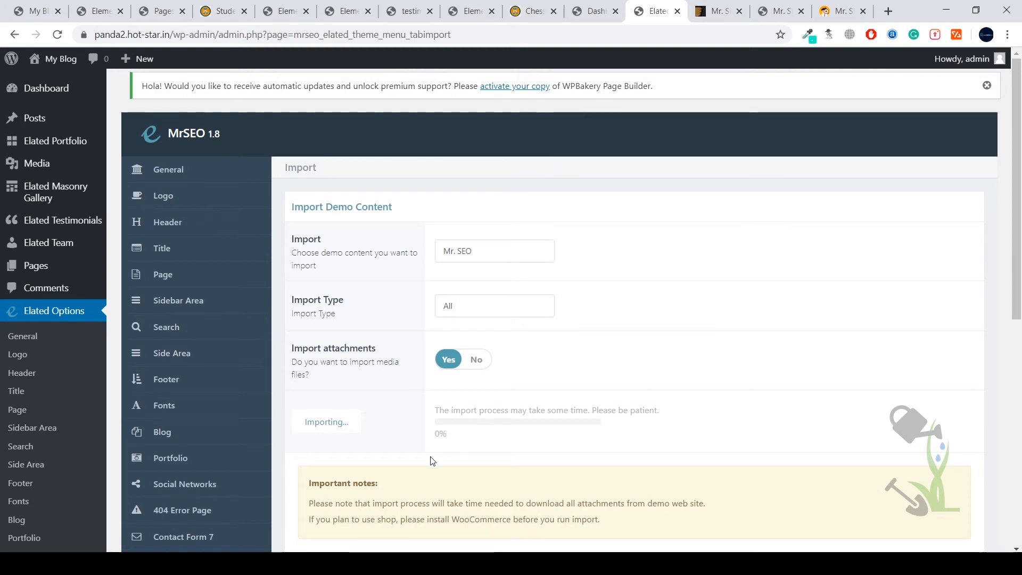
drag(435, 410, 689, 415)
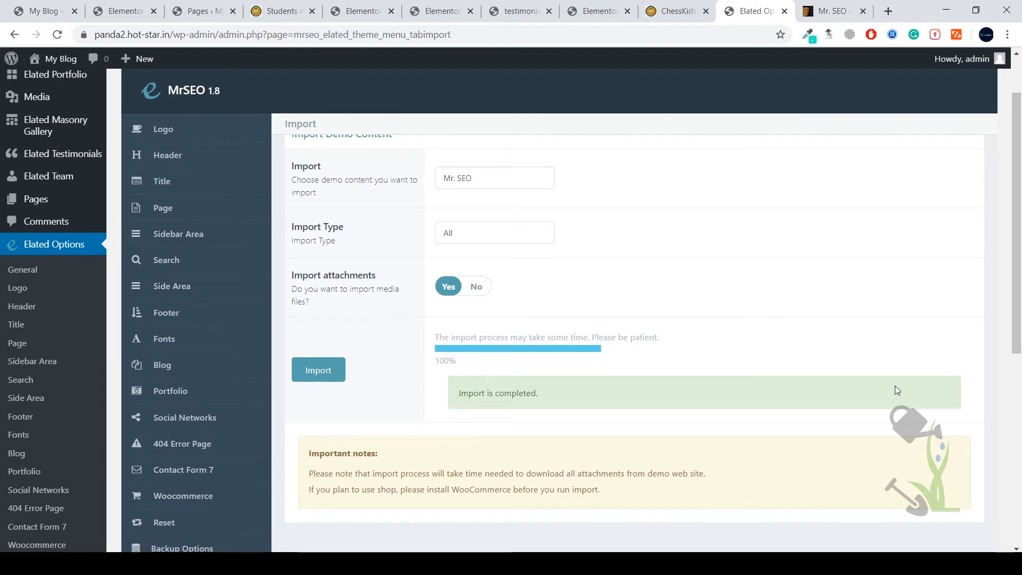
- Visit the My Blog site in a new tab and view the slides of the front page's main slider
mouse_move(61, 62)
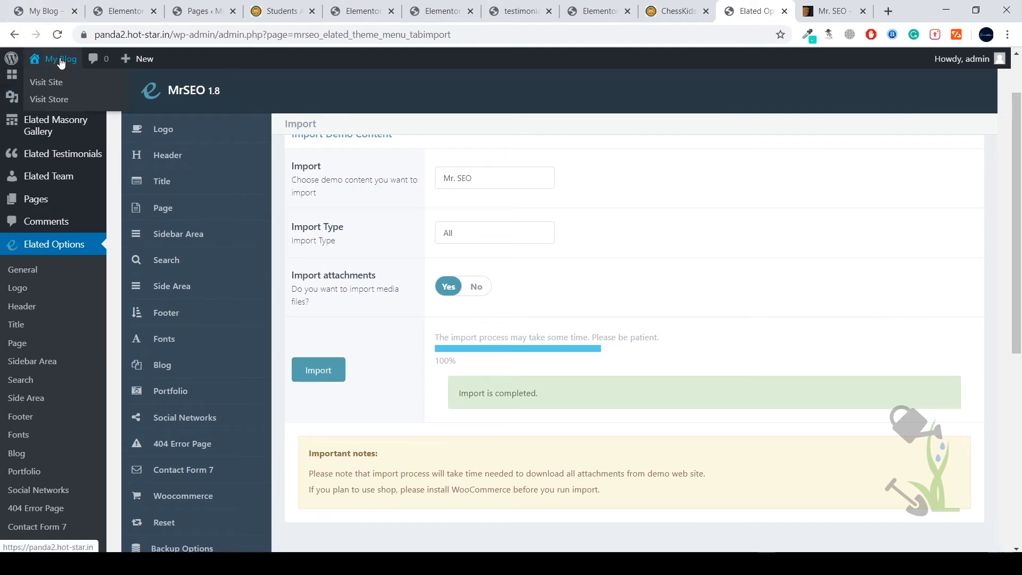
middle_click(61, 87)
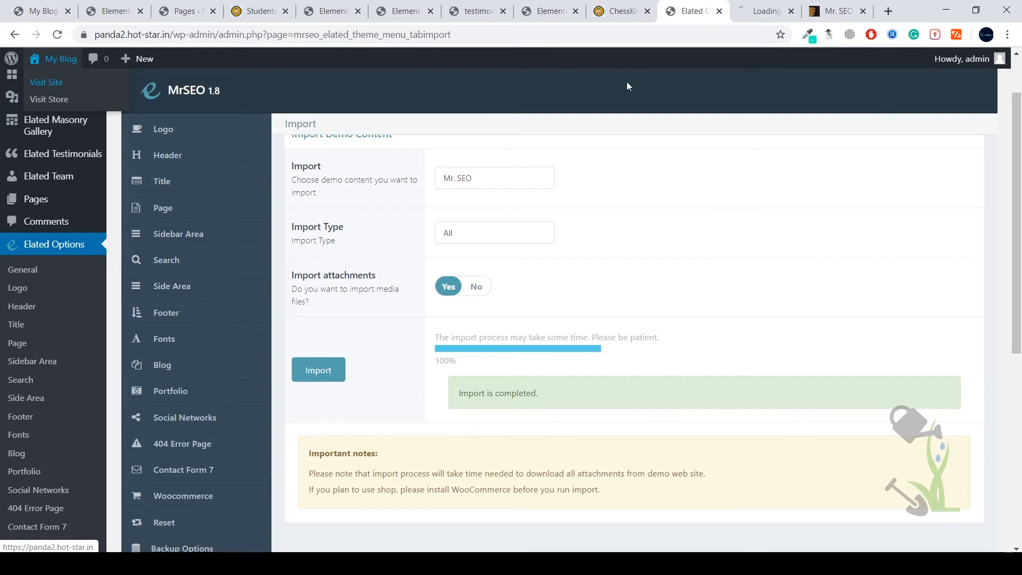
click(763, 7)
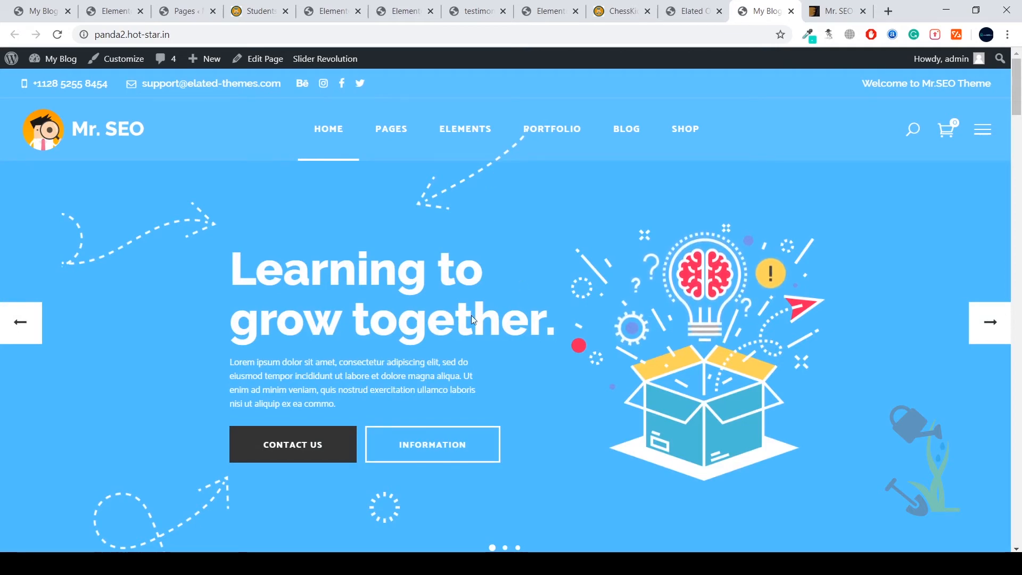
scroll(549, 310, down, 1)
scroll(820, 266, down, 2)
scroll(822, 264, up, 3)
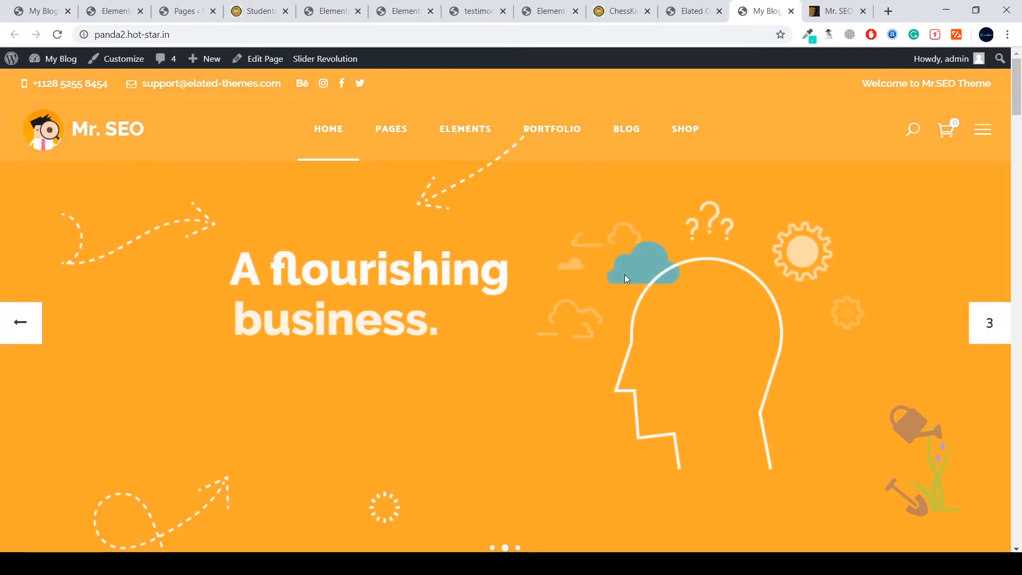
scroll(511, 248, down, 1)
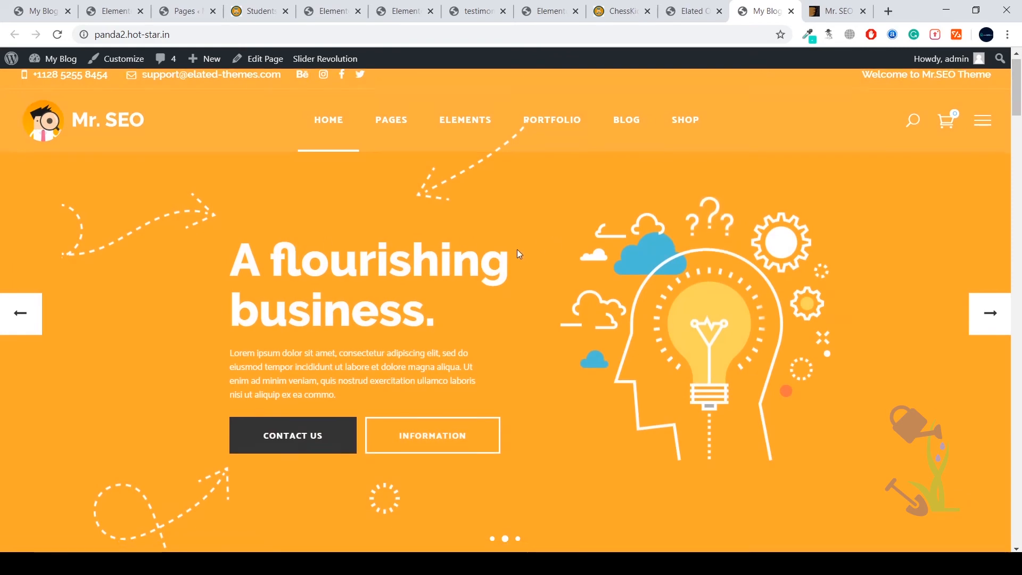
scroll(504, 248, up, 1)
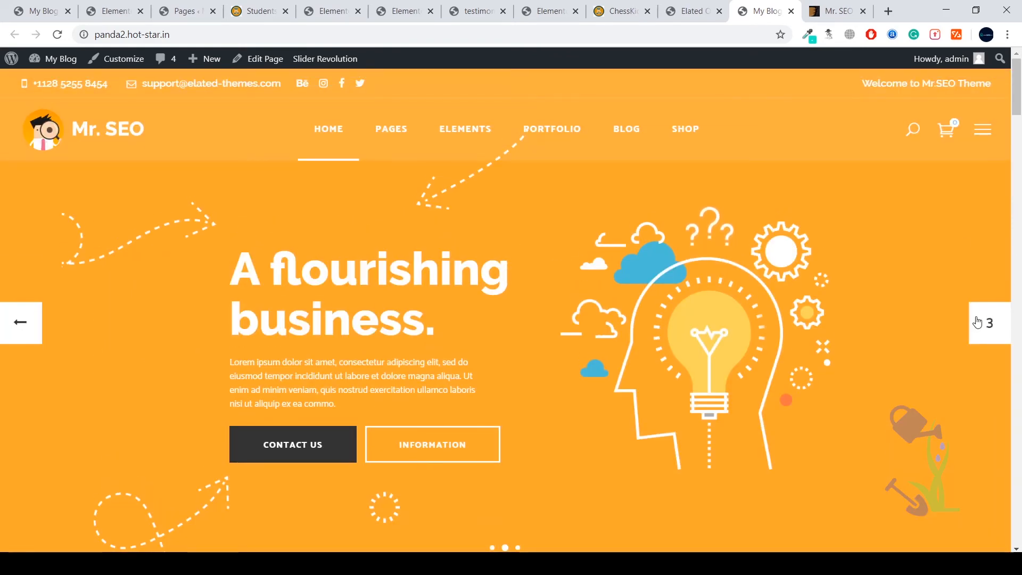
click(977, 322)
- Examine the front page's imported sections, from the services and process blocks through testimonials and team down to the footer
scroll(561, 235, down, 5)
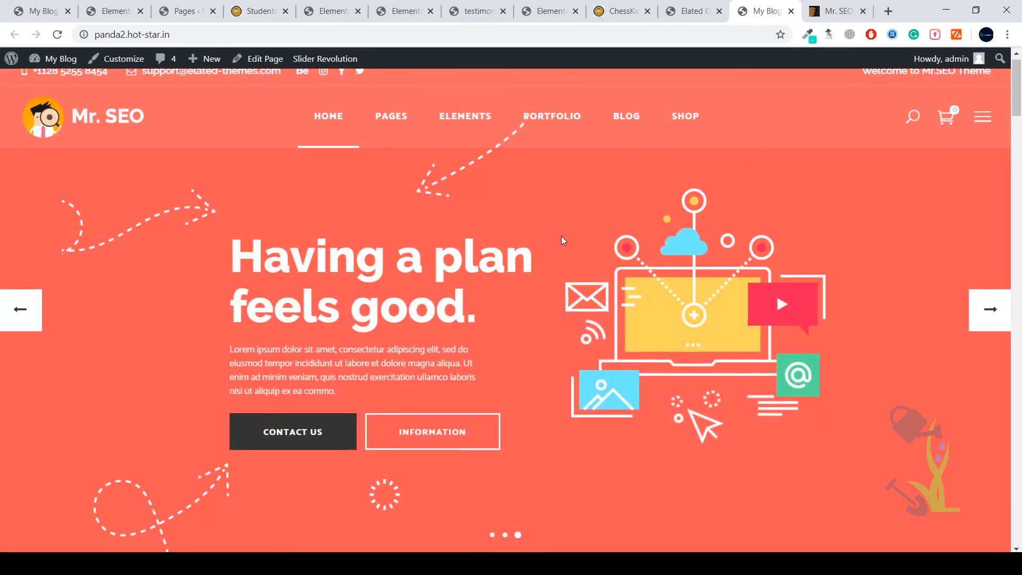
scroll(560, 240, down, 6)
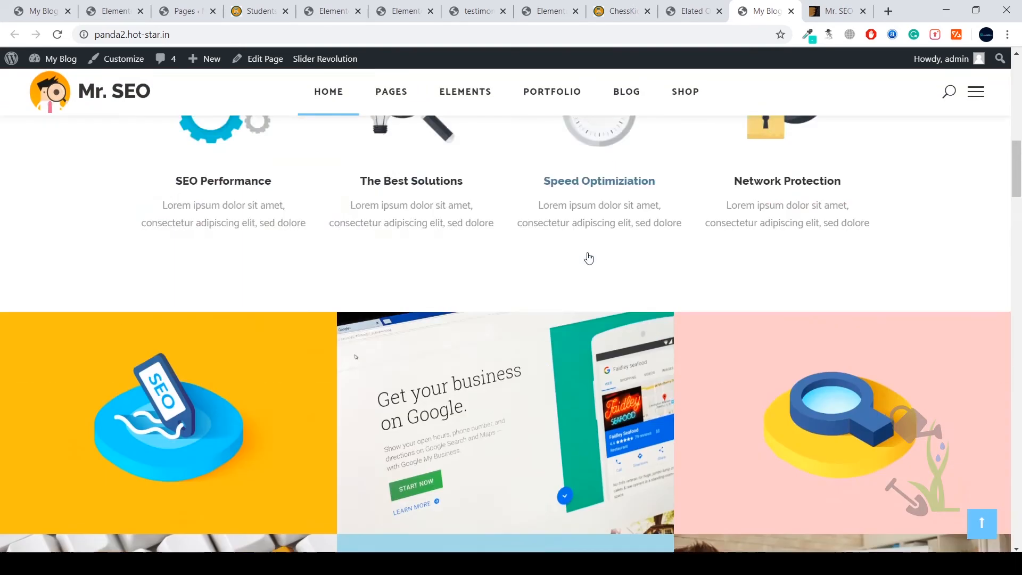
scroll(589, 257, up, 2)
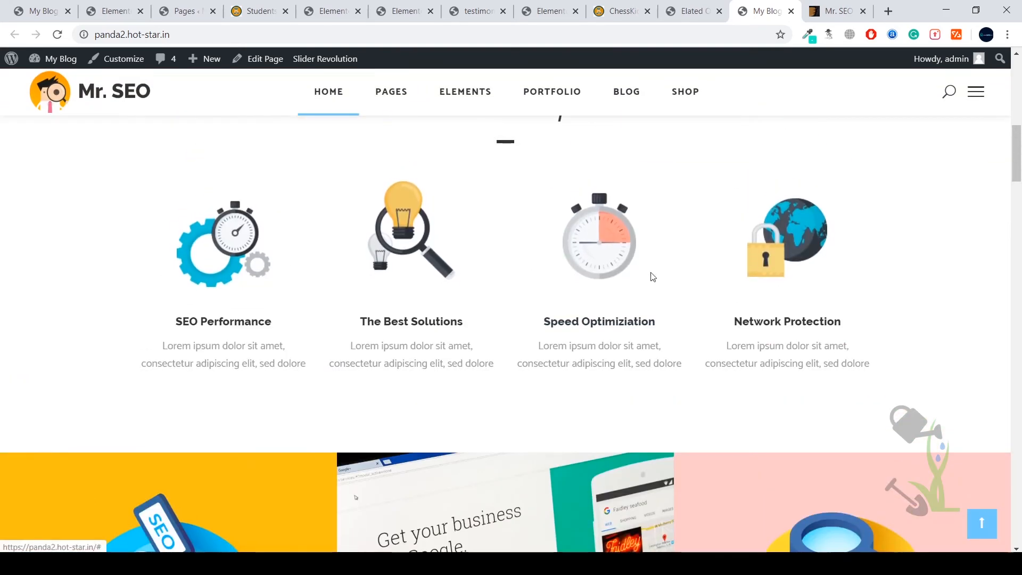
scroll(511, 276, down, 3)
scroll(509, 276, down, 8)
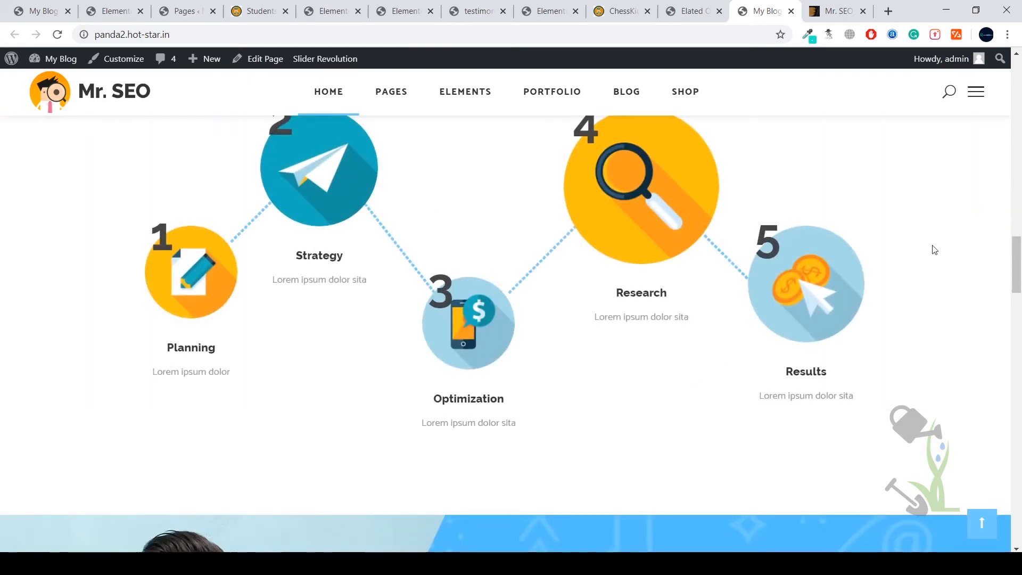
scroll(420, 244, down, 7)
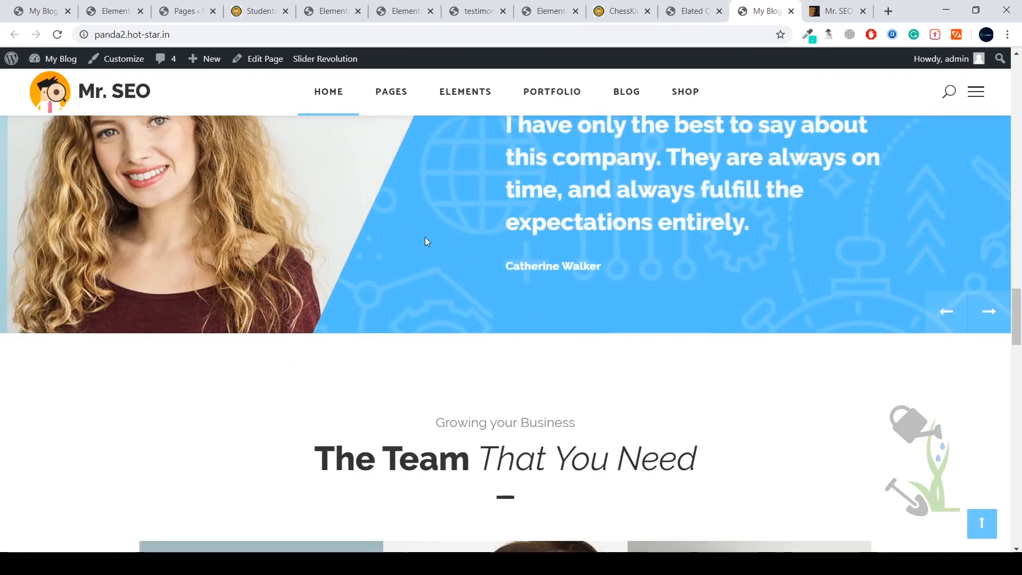
scroll(426, 241, up, 3)
scroll(431, 242, down, 10)
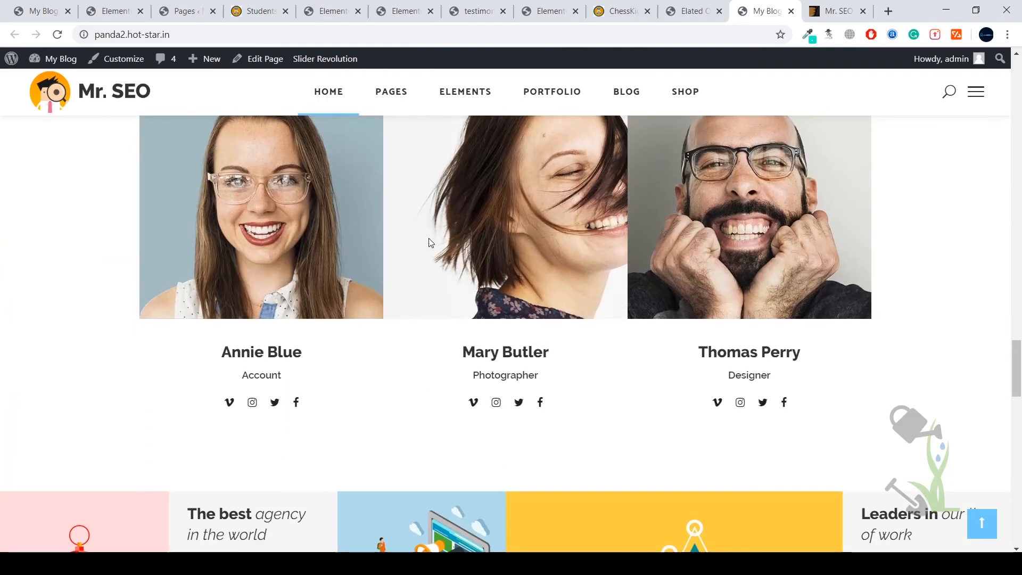
scroll(431, 243, up, 5)
scroll(431, 243, down, 10)
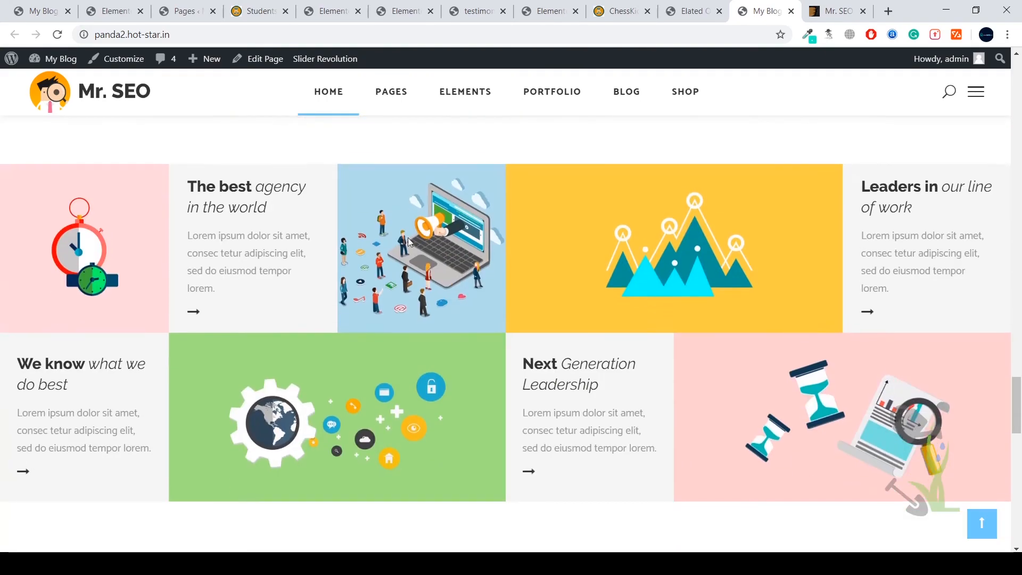
scroll(418, 240, down, 8)
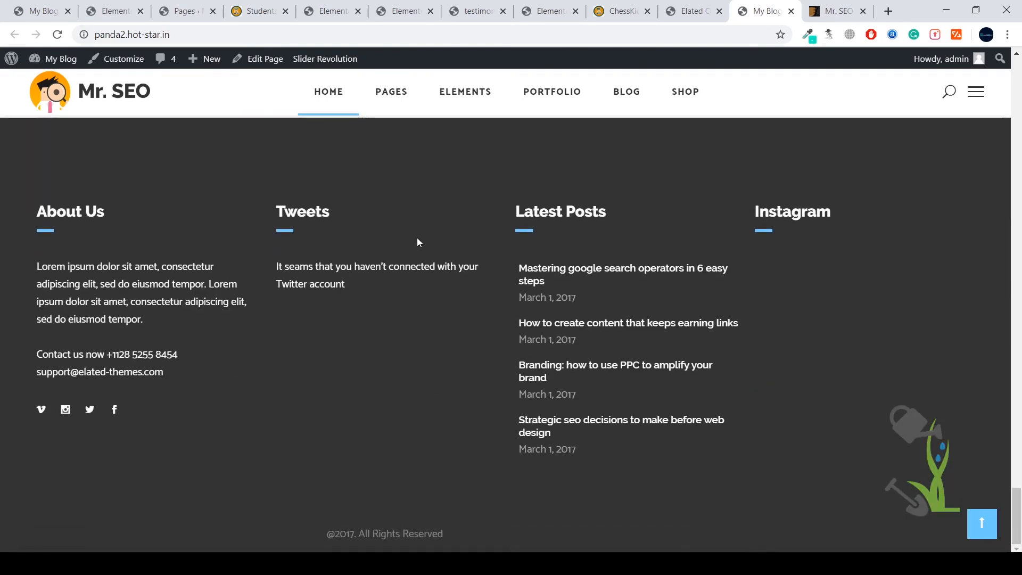
scroll(450, 218, down, 1)
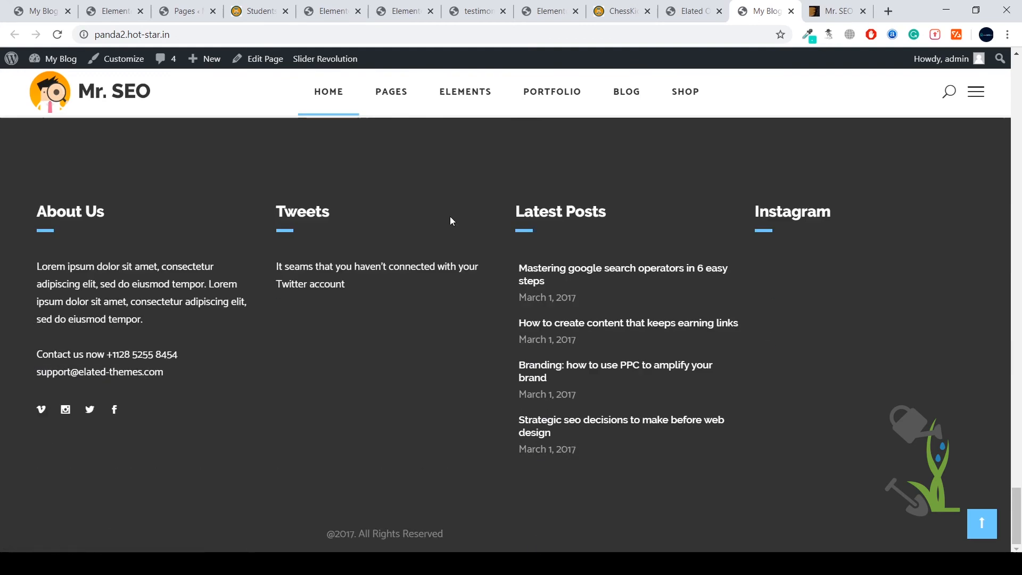
- Inspect the front page with the browser's developer tools and examine its mobile layout in the responsive view
right_click(424, 285)
click(476, 451)
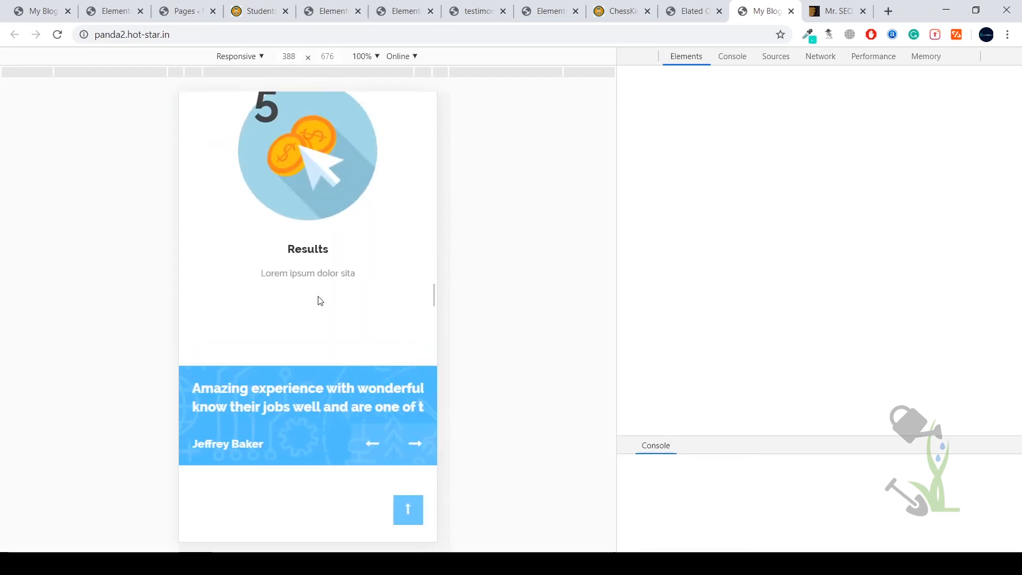
scroll(319, 425, up, 5)
scroll(311, 396, up, 10)
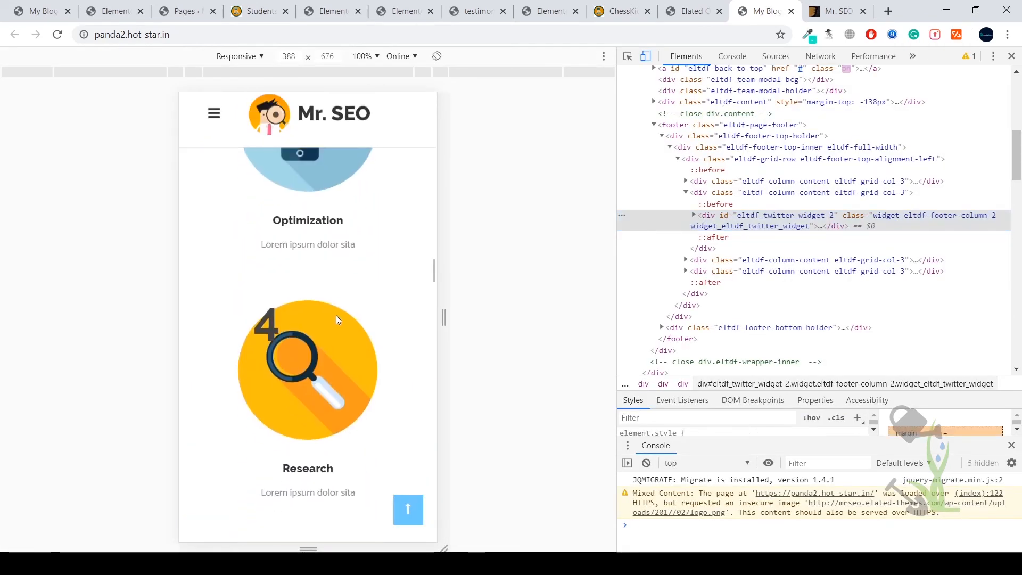
scroll(323, 277, up, 10)
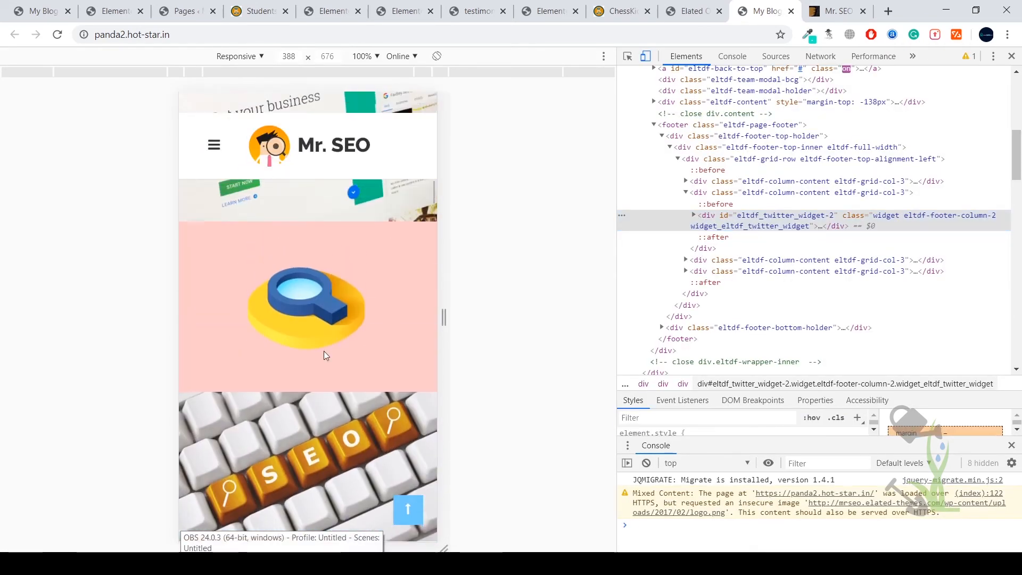
scroll(314, 404, up, 10)
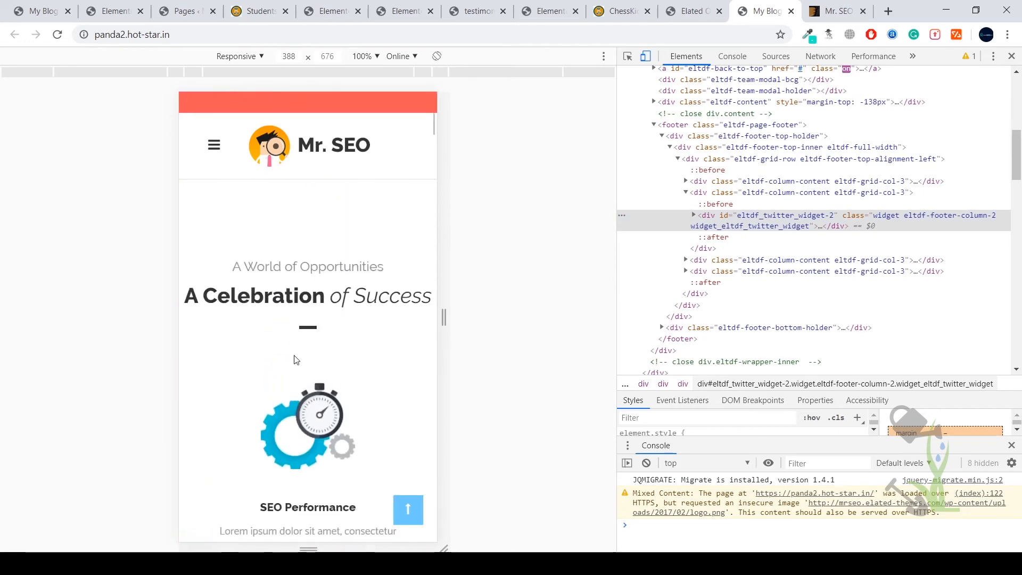
scroll(317, 333, down, 6)
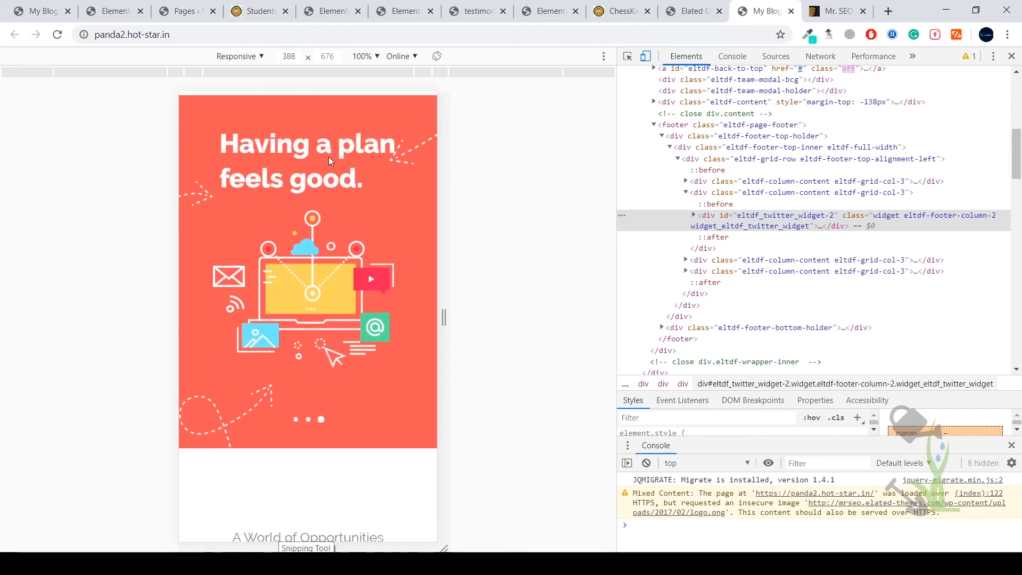
- Finish checking the mobile layout, close the developer tools, and view the front page at desktop width again
scroll(352, 447, down, 6)
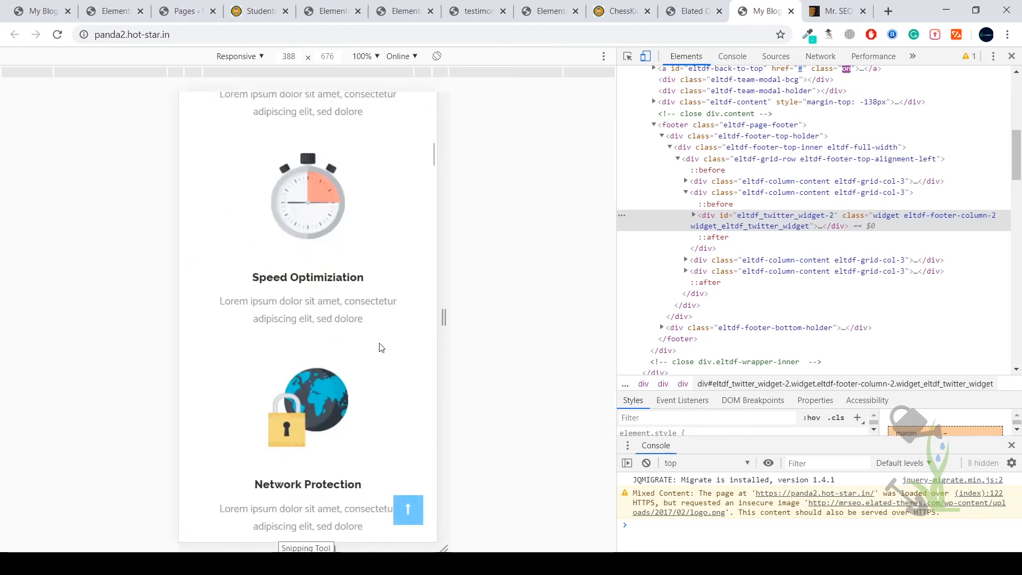
click(1011, 56)
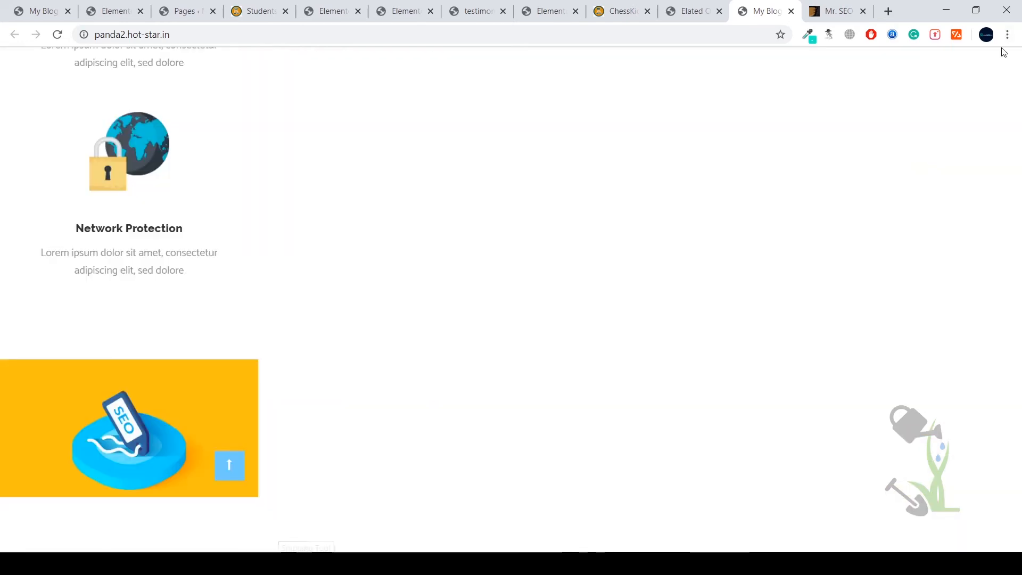
scroll(689, 232, up, 5)
scroll(590, 262, up, 5)
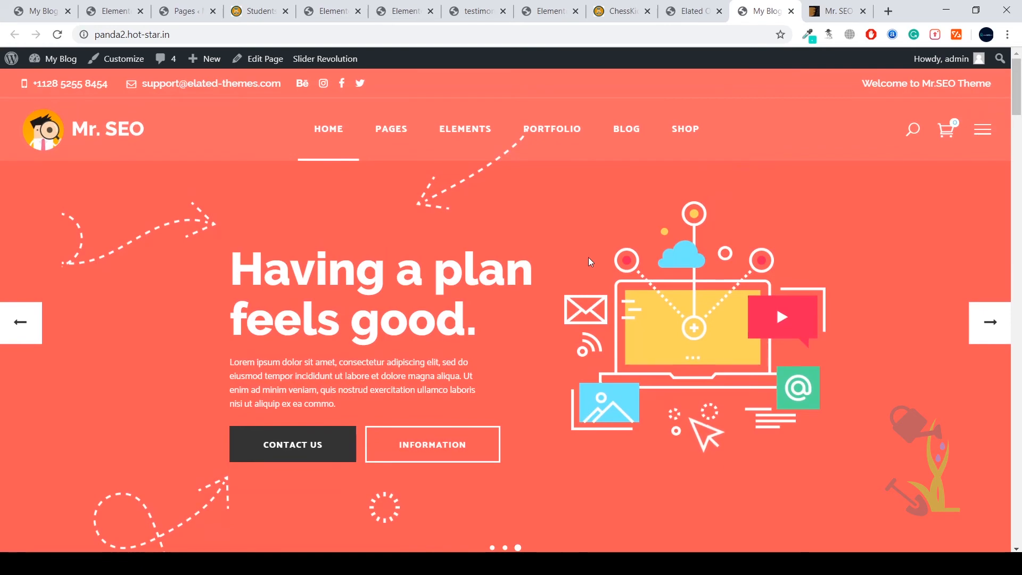
scroll(589, 257, down, 5)
scroll(499, 208, up, 5)
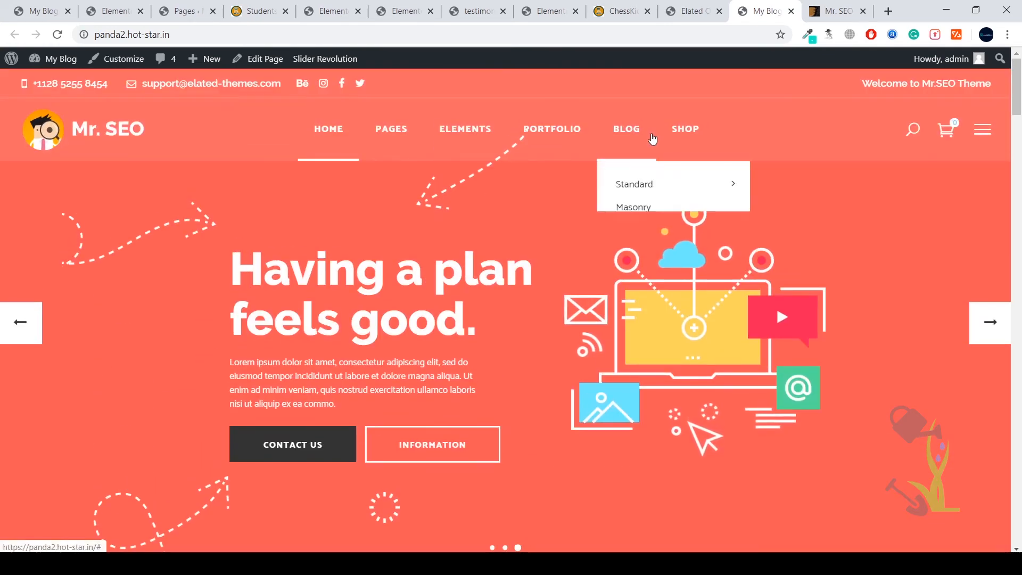
- Visit the two-column gallery page of the site's portfolio and look through it down to the footer
click(531, 137)
mouse_move(628, 170)
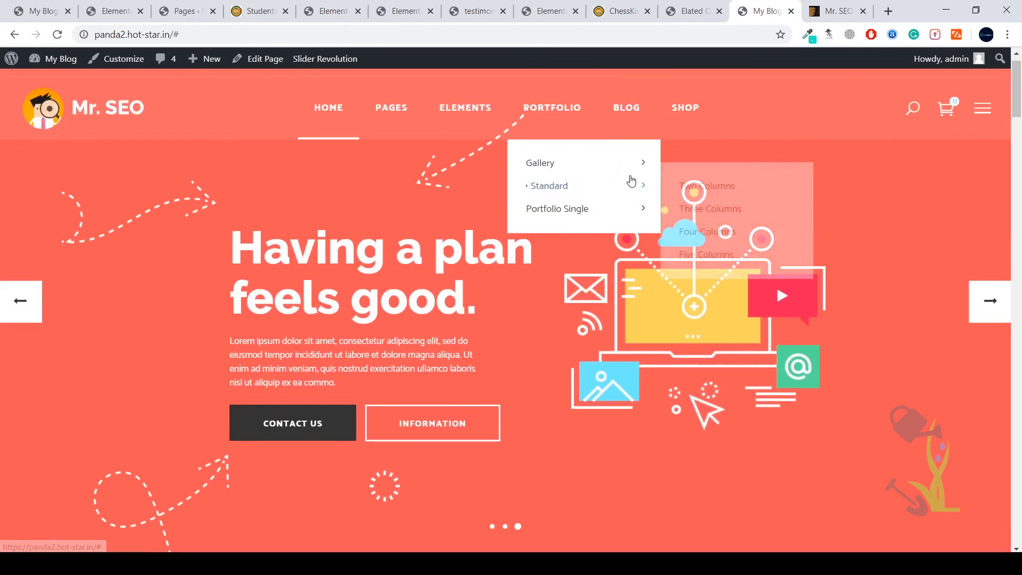
click(699, 168)
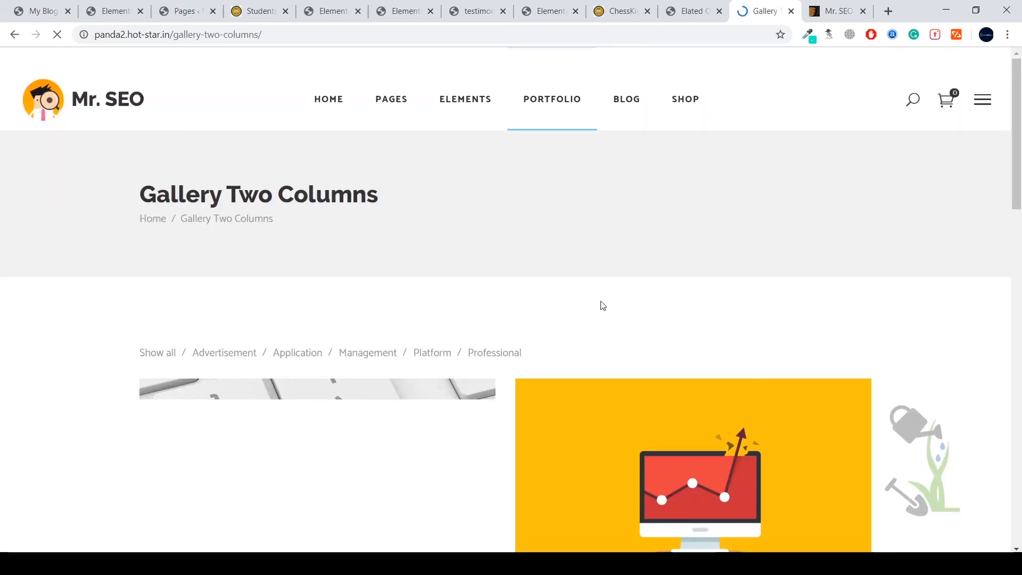
scroll(603, 305, down, 15)
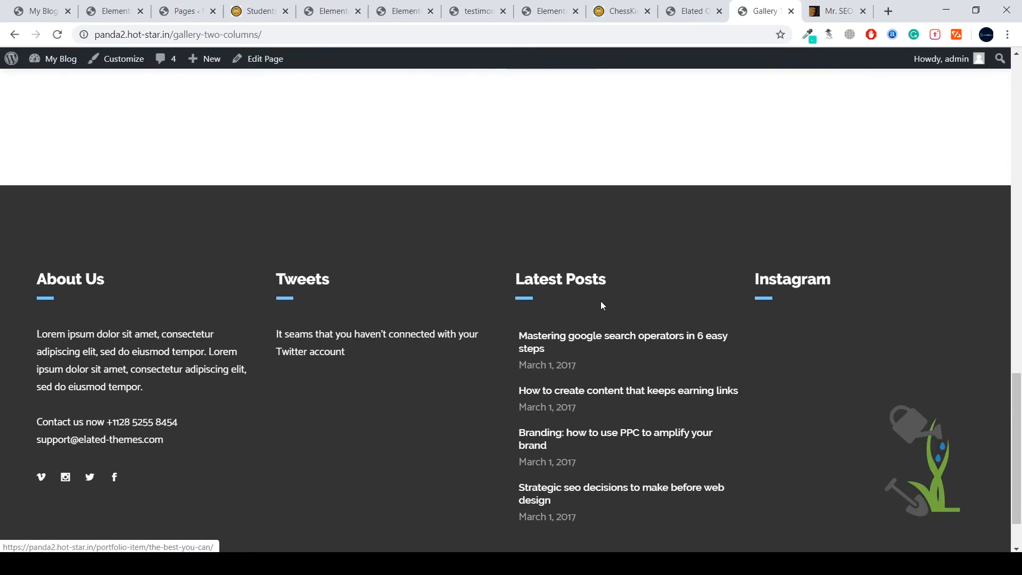
scroll(601, 302, up, 15)
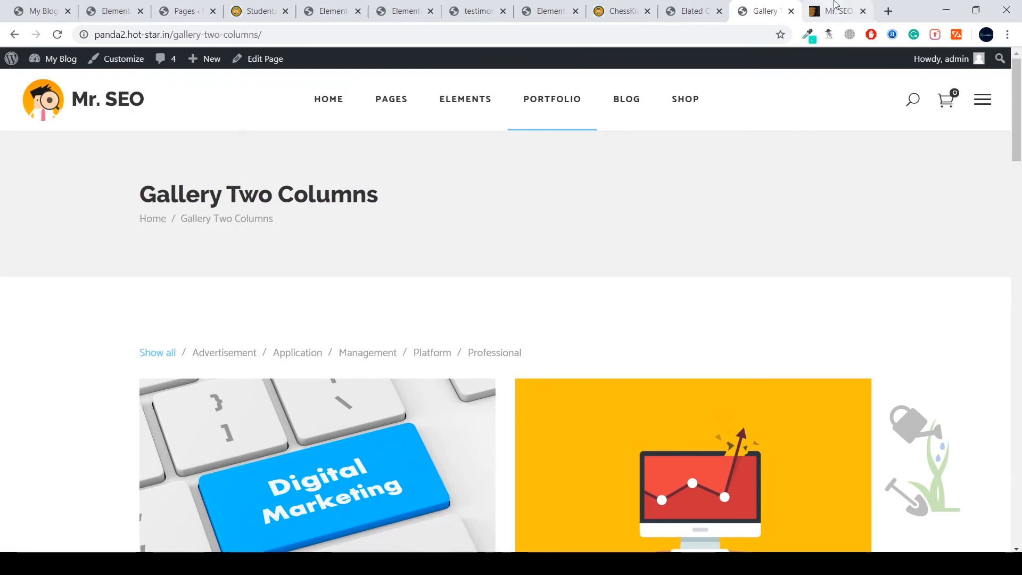
- Switch to the ThemeForest page for Mr. SEO and highlight the features included with its Regular License
click(837, 7)
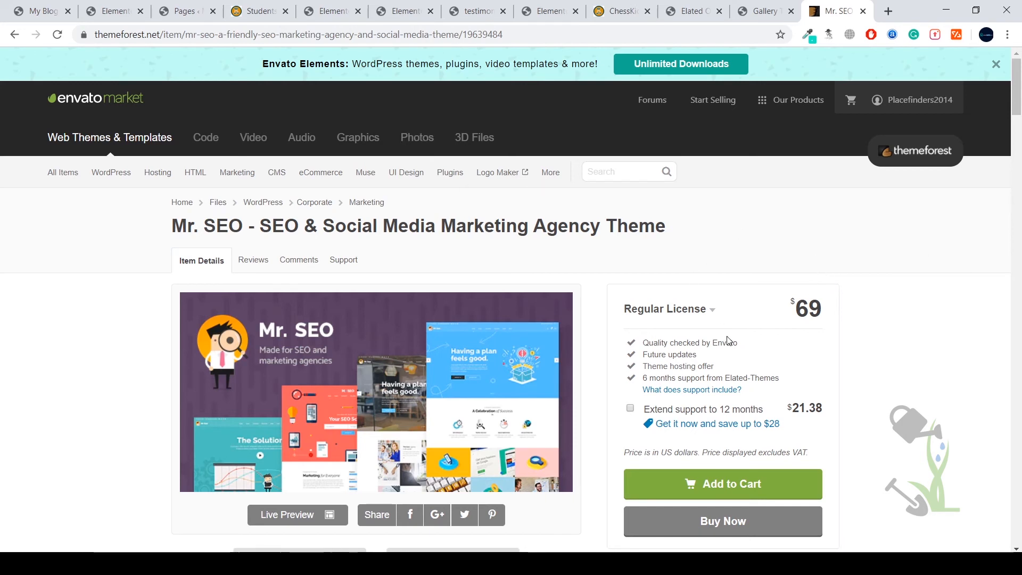
drag(639, 341, 784, 391)
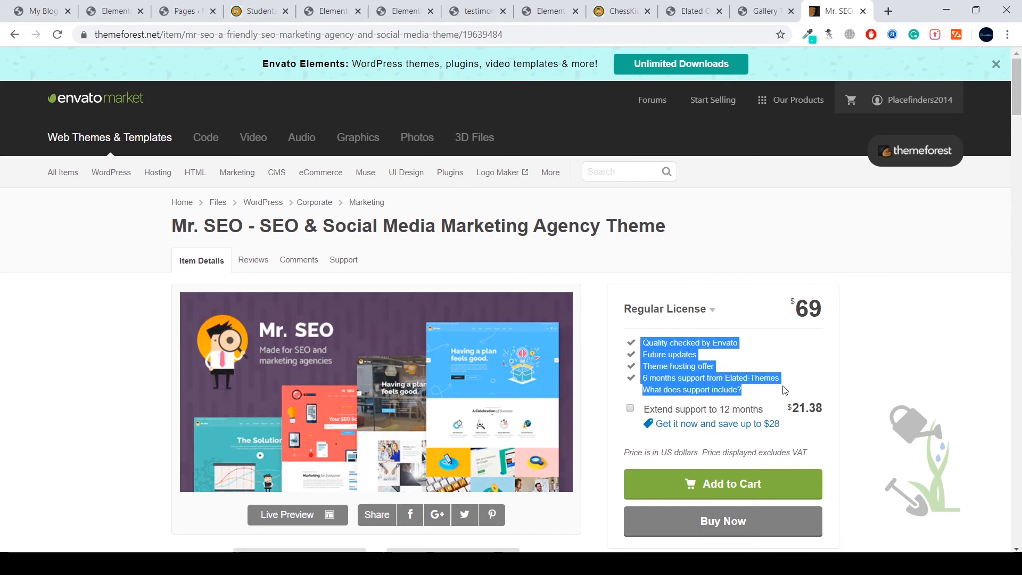
- Switch to the srmehranclub product page for Mr. SEO and examine its price, license terms, and download options
click(380, 490)
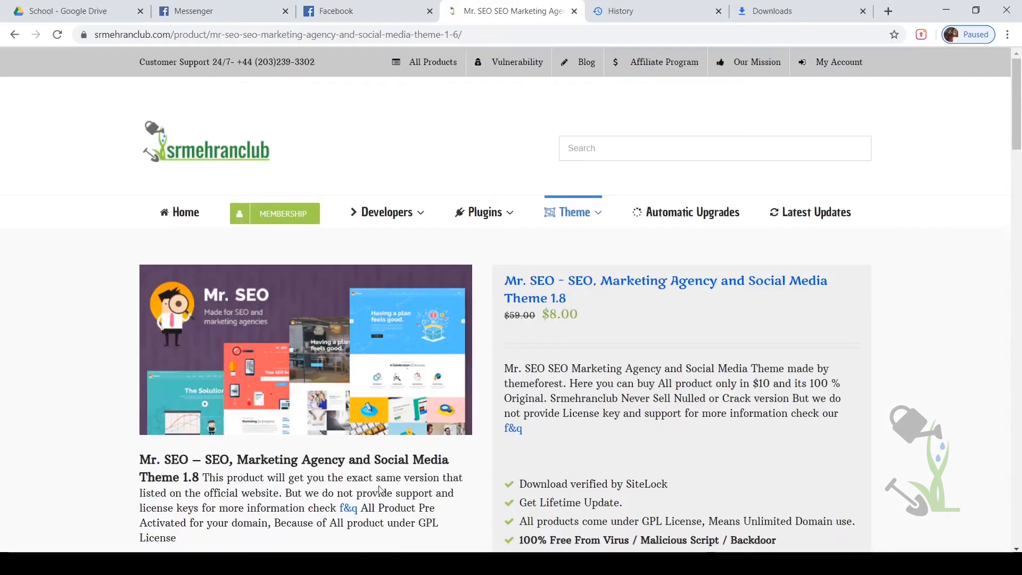
scroll(585, 414, down, 2)
scroll(591, 400, up, 2)
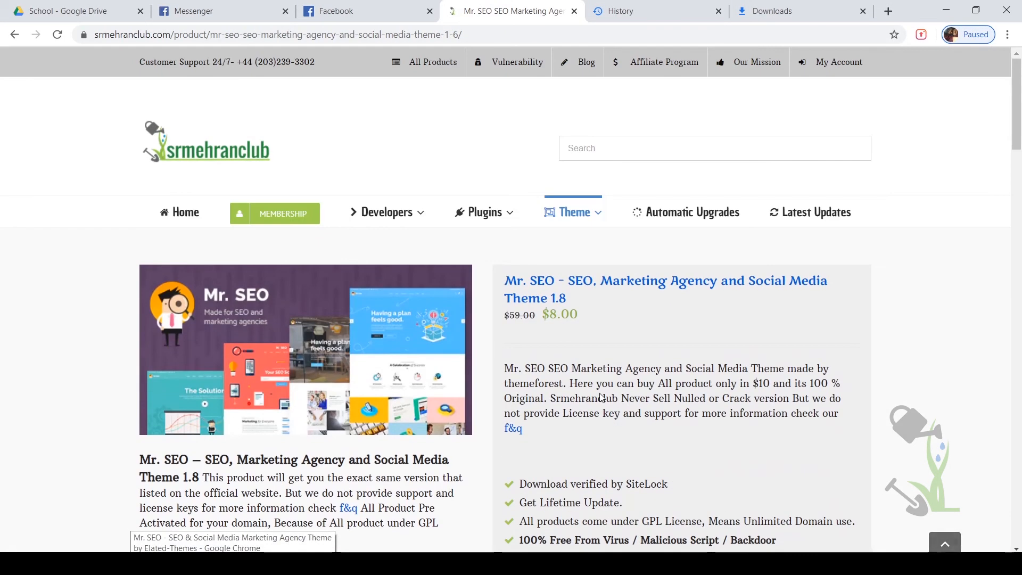
scroll(583, 390, down, 9)
scroll(583, 390, up, 6)
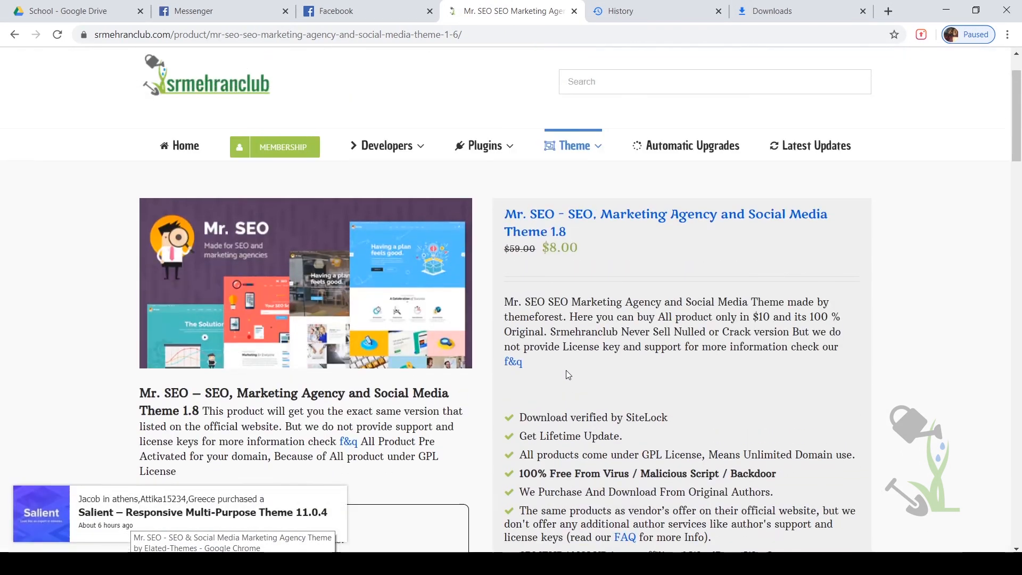
scroll(567, 372, down, 1)
scroll(567, 373, up, 3)
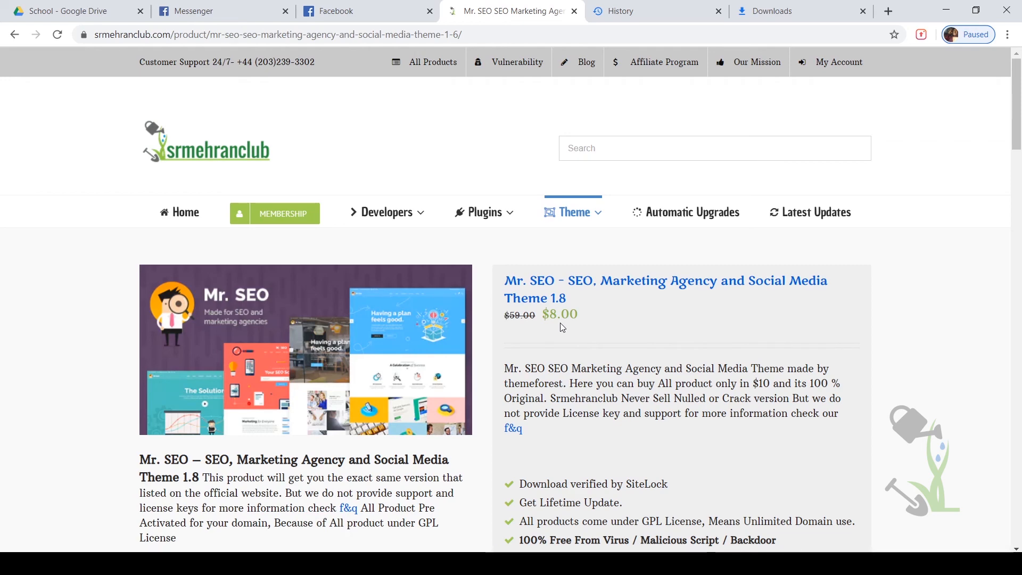
scroll(559, 327, down, 4)
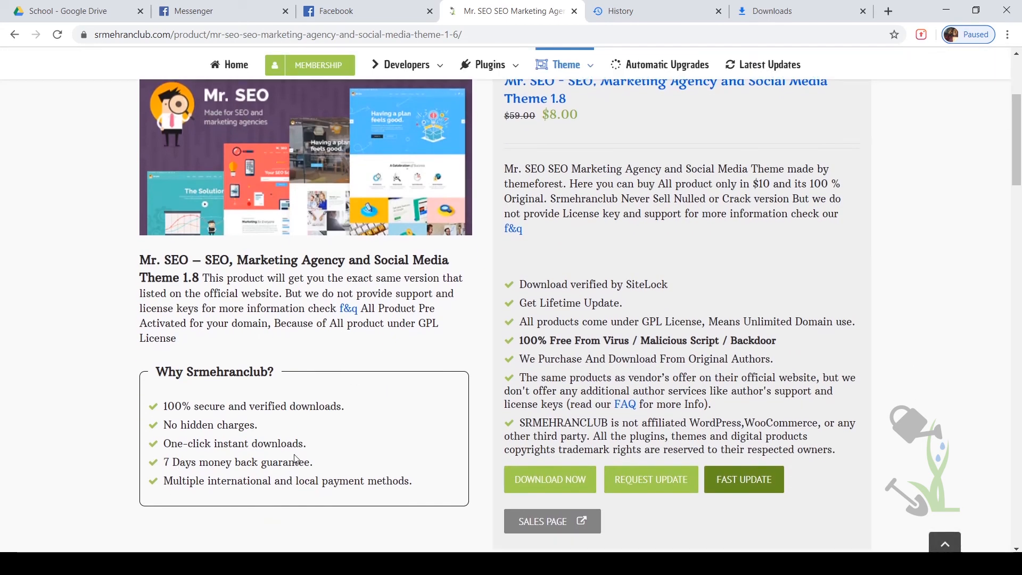
scroll(656, 303, up, 3)
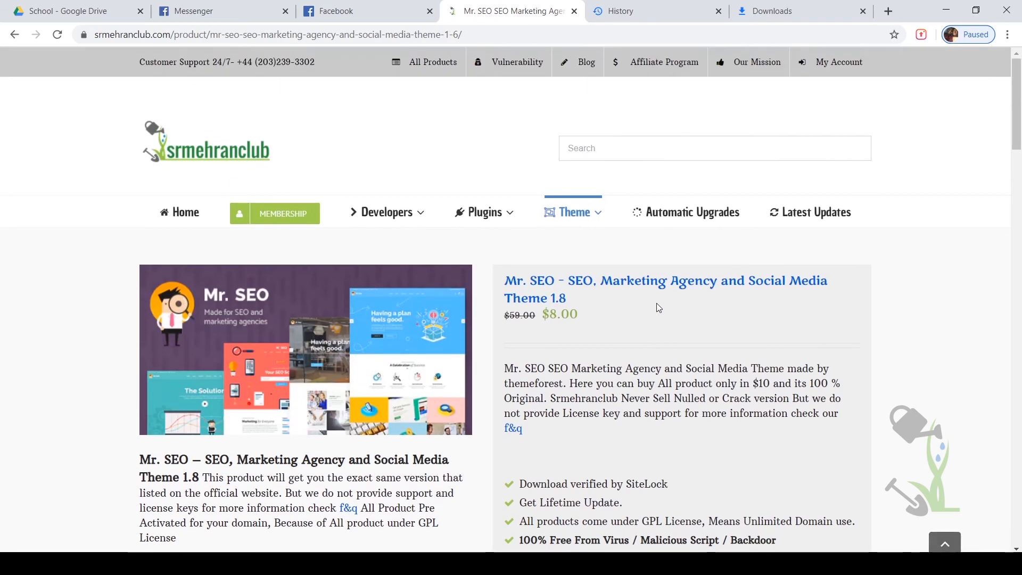
scroll(657, 307, down, 6)
scroll(657, 308, up, 6)
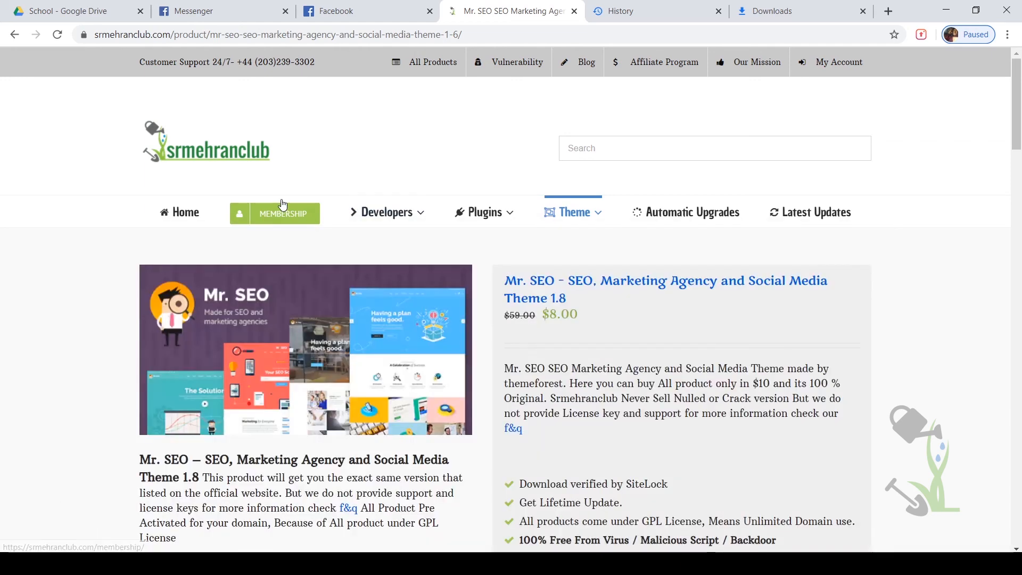
- Go to the srmehranclub membership page and examine its plans, coupon offers, fair-use note, and refund guarantee
click(274, 212)
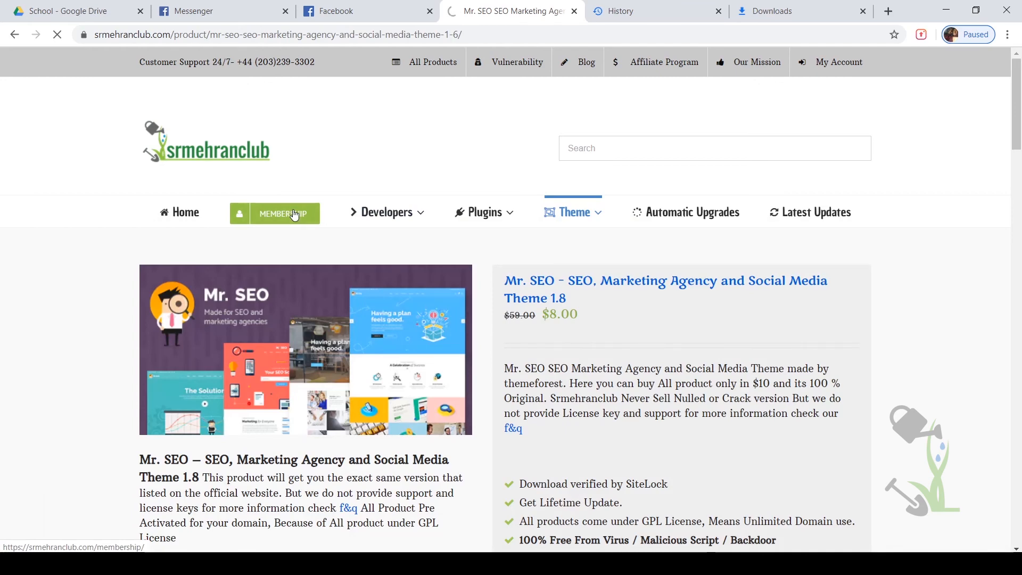
scroll(438, 175, down, 15)
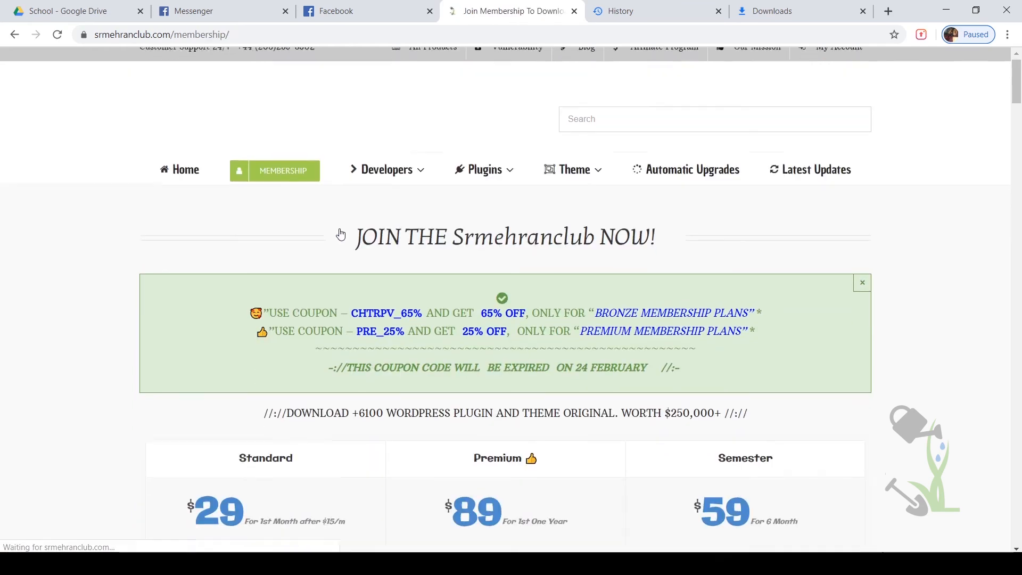
scroll(475, 239, down, 6)
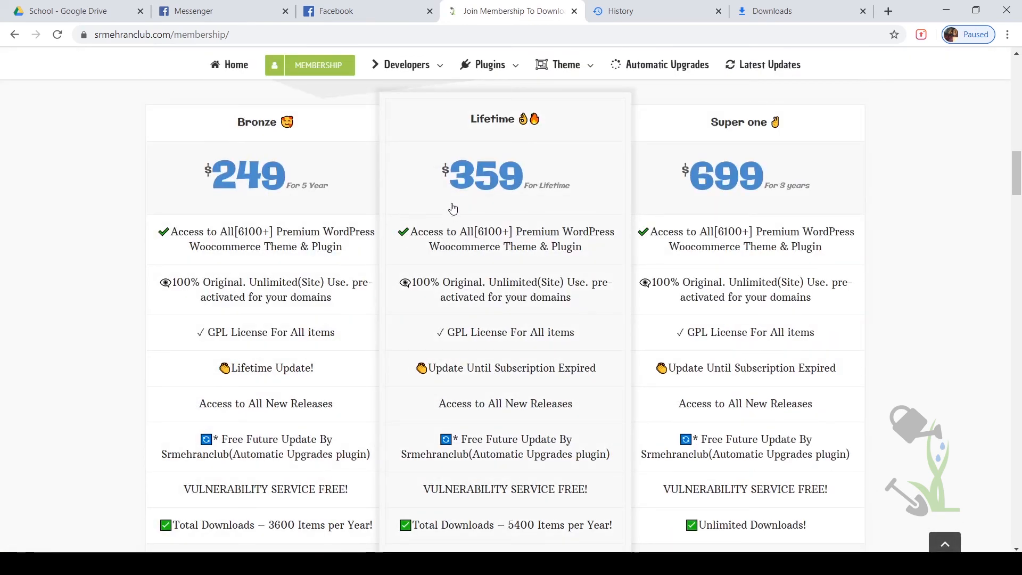
scroll(453, 208, down, 7)
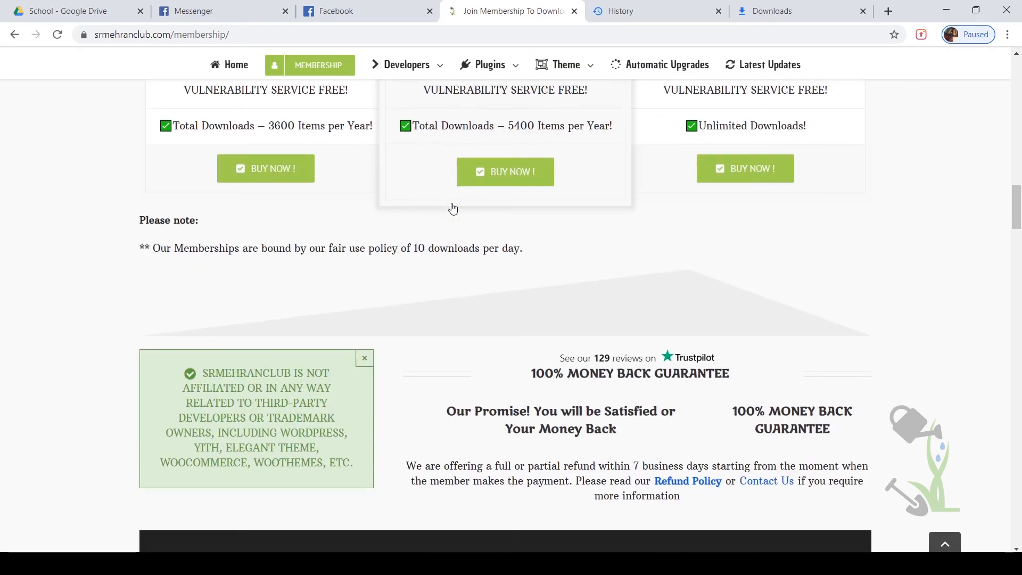
scroll(453, 209, up, 7)
scroll(453, 209, down, 2)
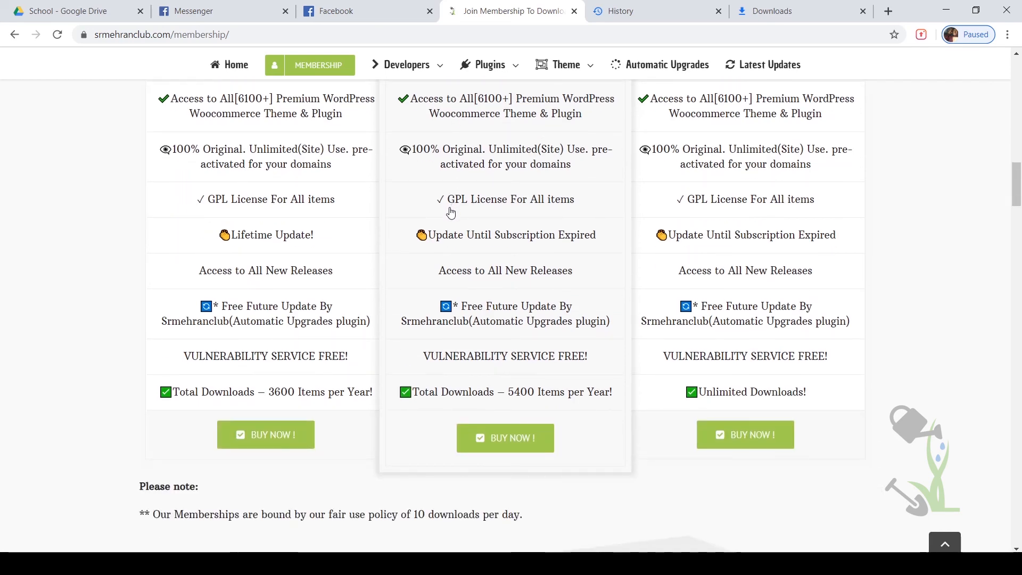
scroll(451, 212, up, 18)
scroll(451, 213, down, 12)
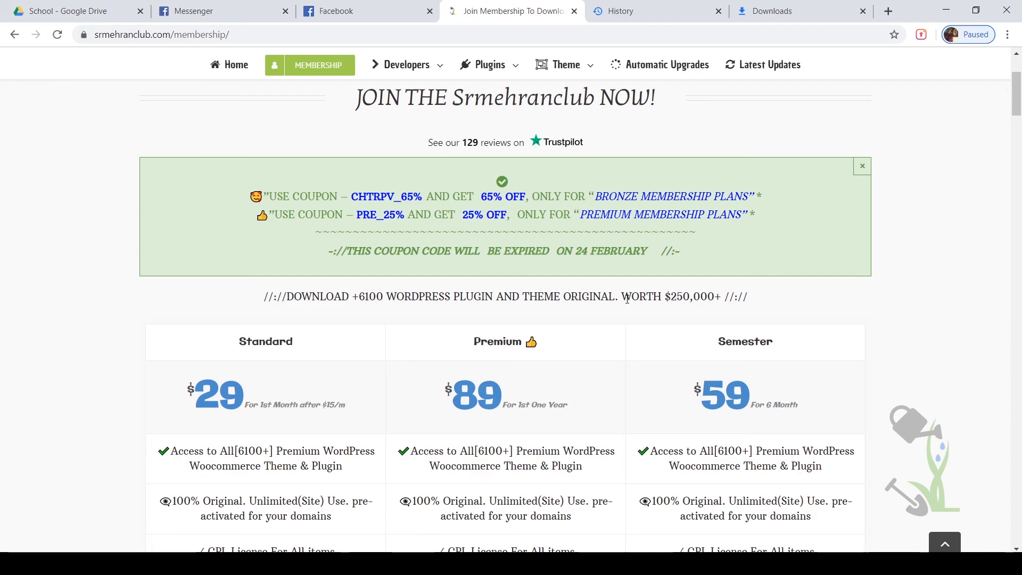
scroll(626, 303, down, 15)
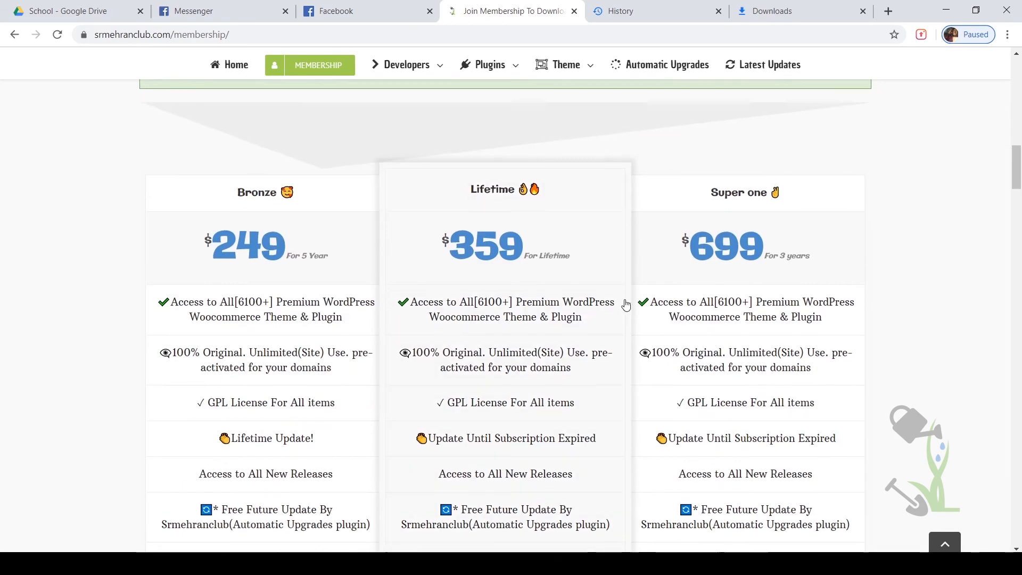
scroll(626, 303, up, 2)
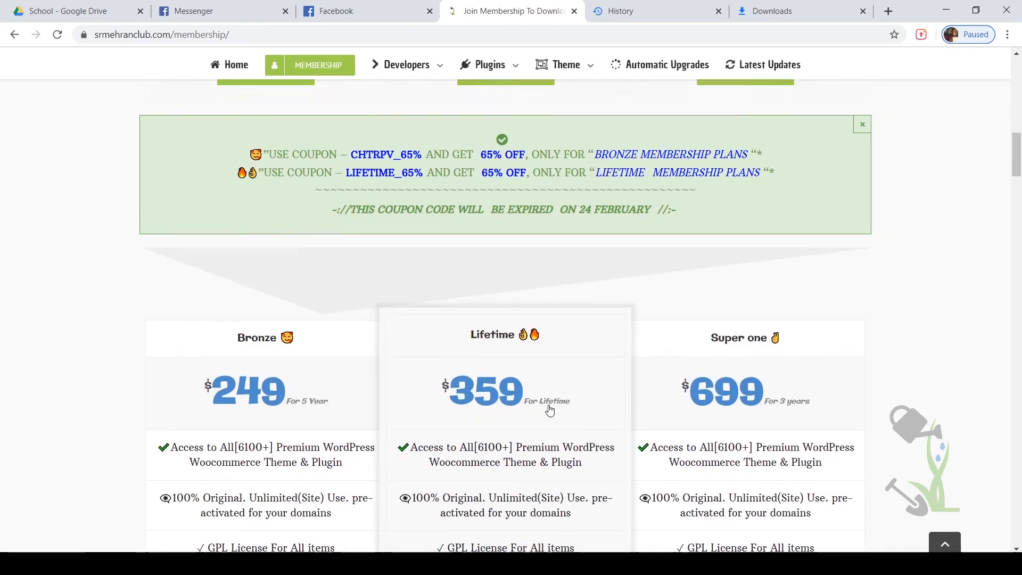
- Compare the Standard, Premium, and Semester membership plans, checking their features and the Standard plan's total download allowance
scroll(486, 410, up, 12)
scroll(232, 394, down, 5)
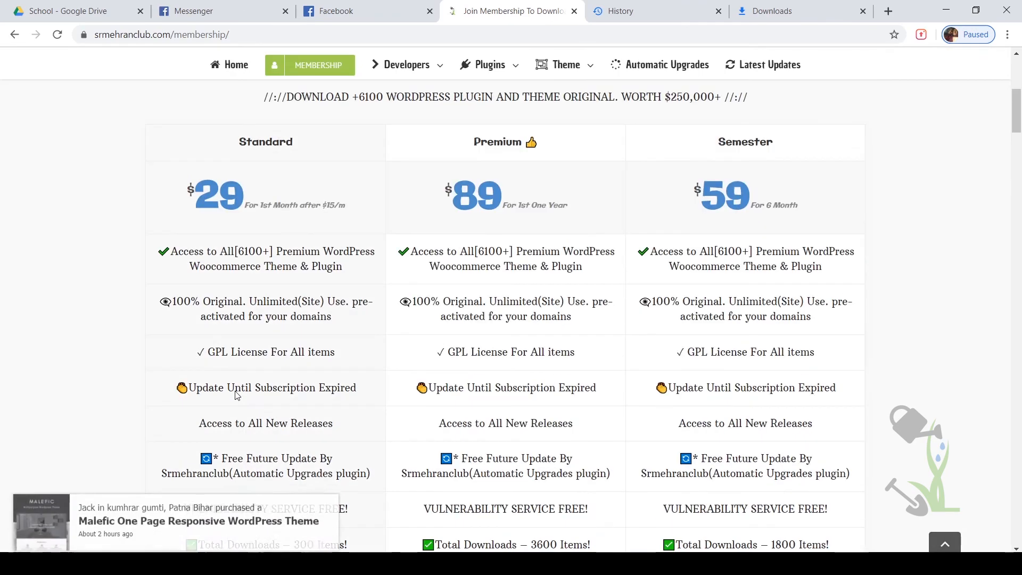
scroll(181, 272, down, 3)
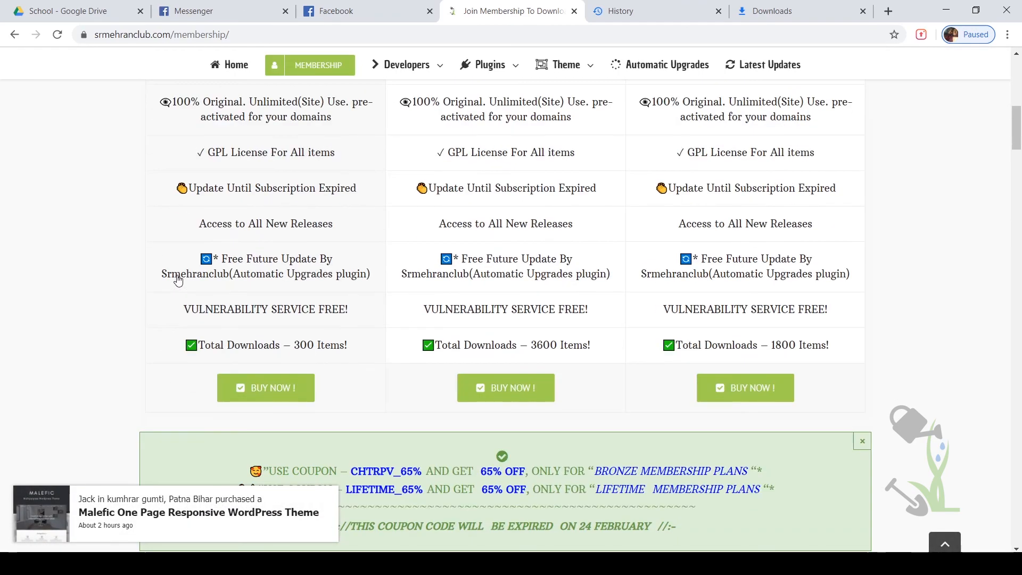
scroll(176, 278, up, 6)
scroll(179, 280, down, 8)
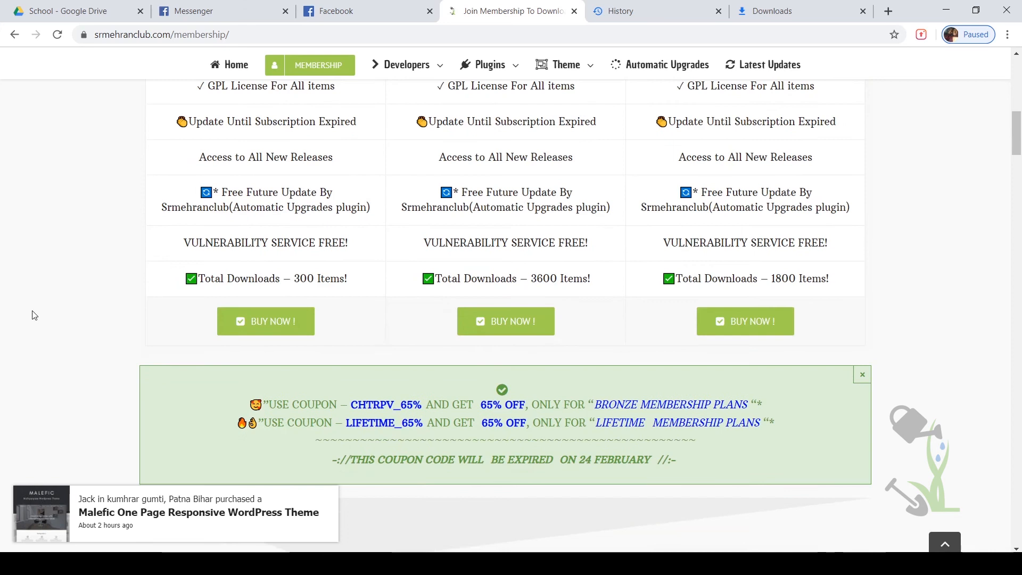
drag(164, 279, 352, 279)
click(159, 278)
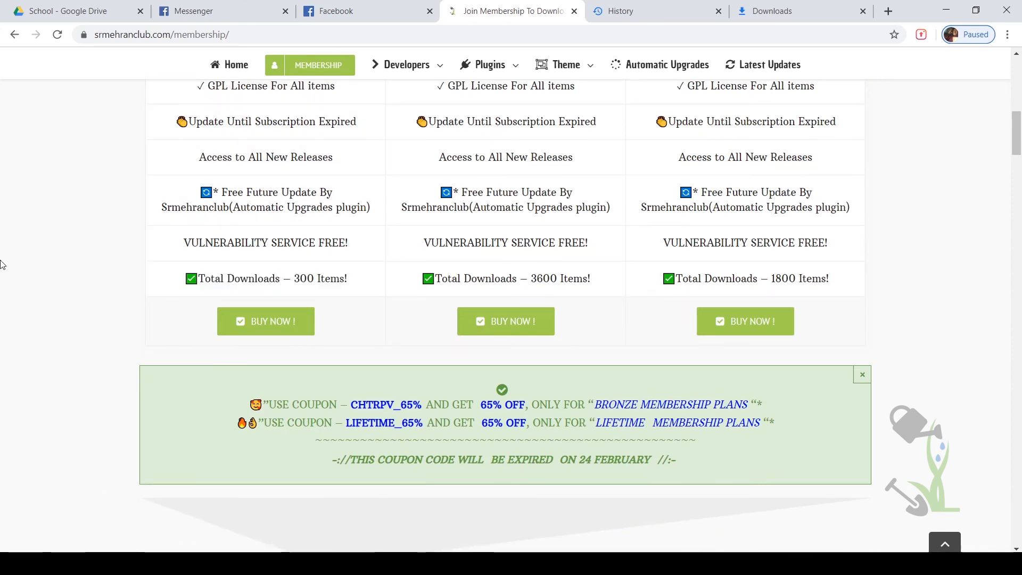
scroll(1, 264, up, 10)
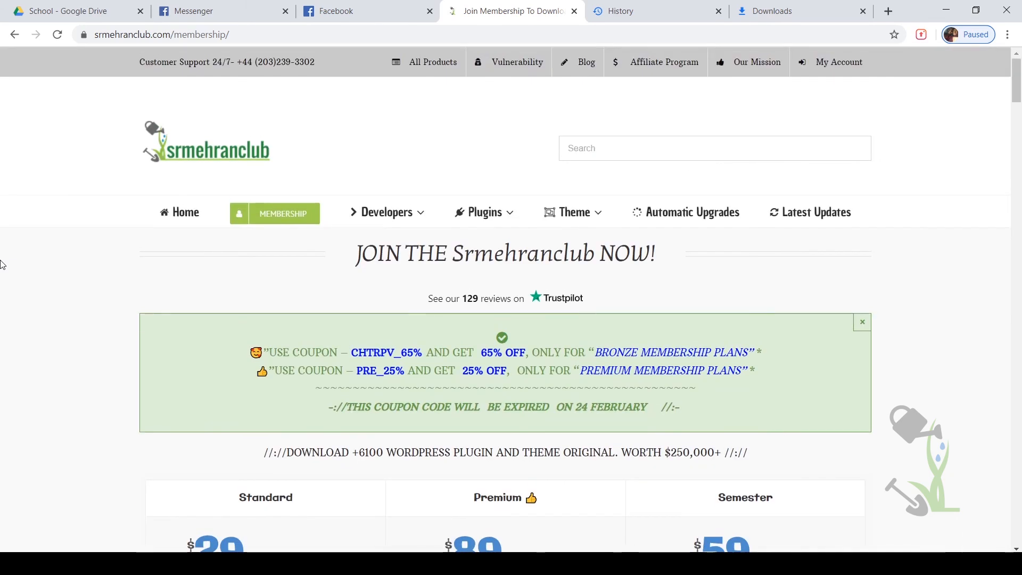